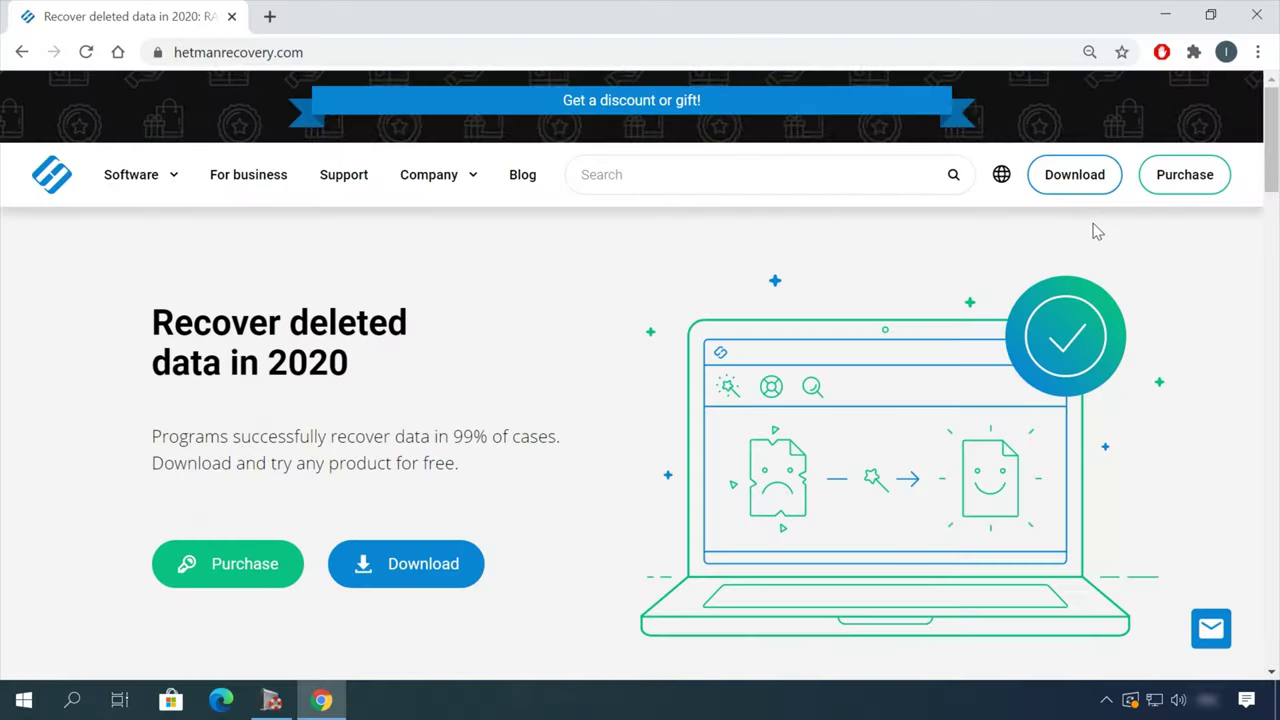
Step: Download the 41 MB Hetman Partition Recovery 3.1 installation file from Software > All products
{"action": "scroll", "coordinate": [657, 306], "scroll_direction": "down", "scroll_amount": 10}
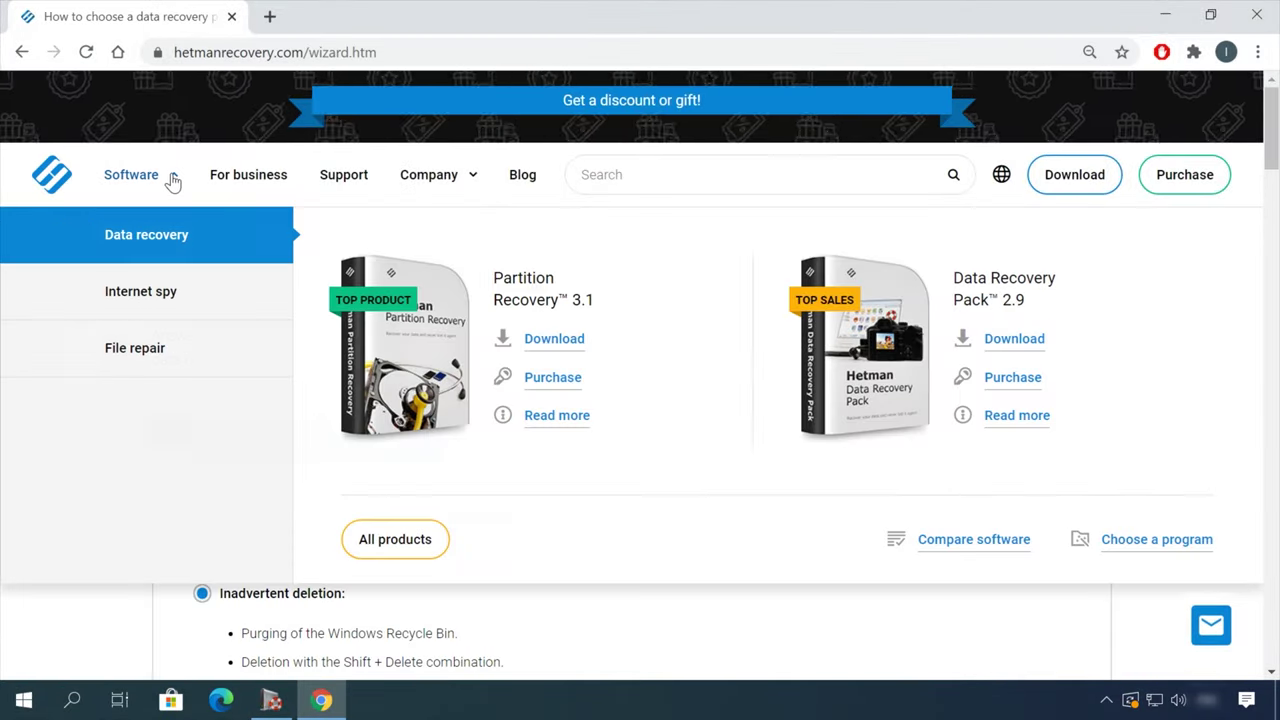
{"action": "left_click", "coordinate": [395, 539]}
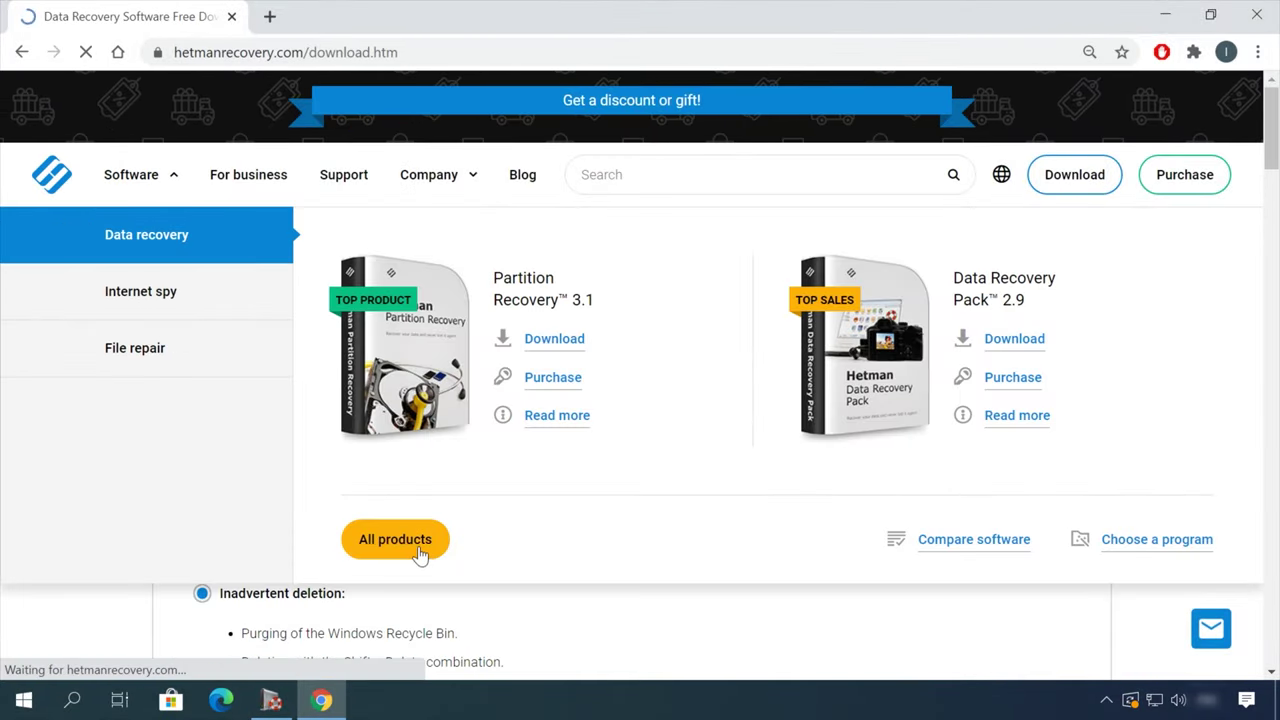
{"action": "scroll", "coordinate": [480, 505], "scroll_direction": "down", "scroll_amount": 8}
{"action": "left_click", "coordinate": [257, 606]}
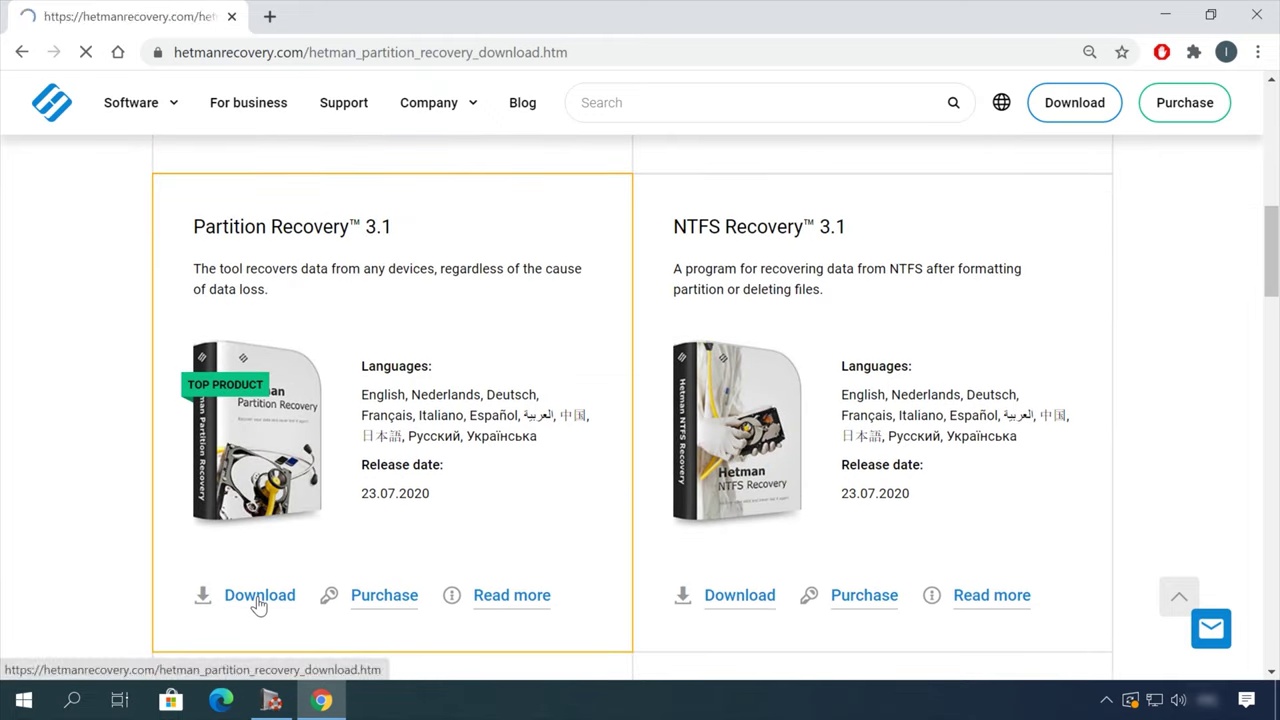
{"action": "scroll", "coordinate": [749, 463], "scroll_direction": "down", "scroll_amount": 1}
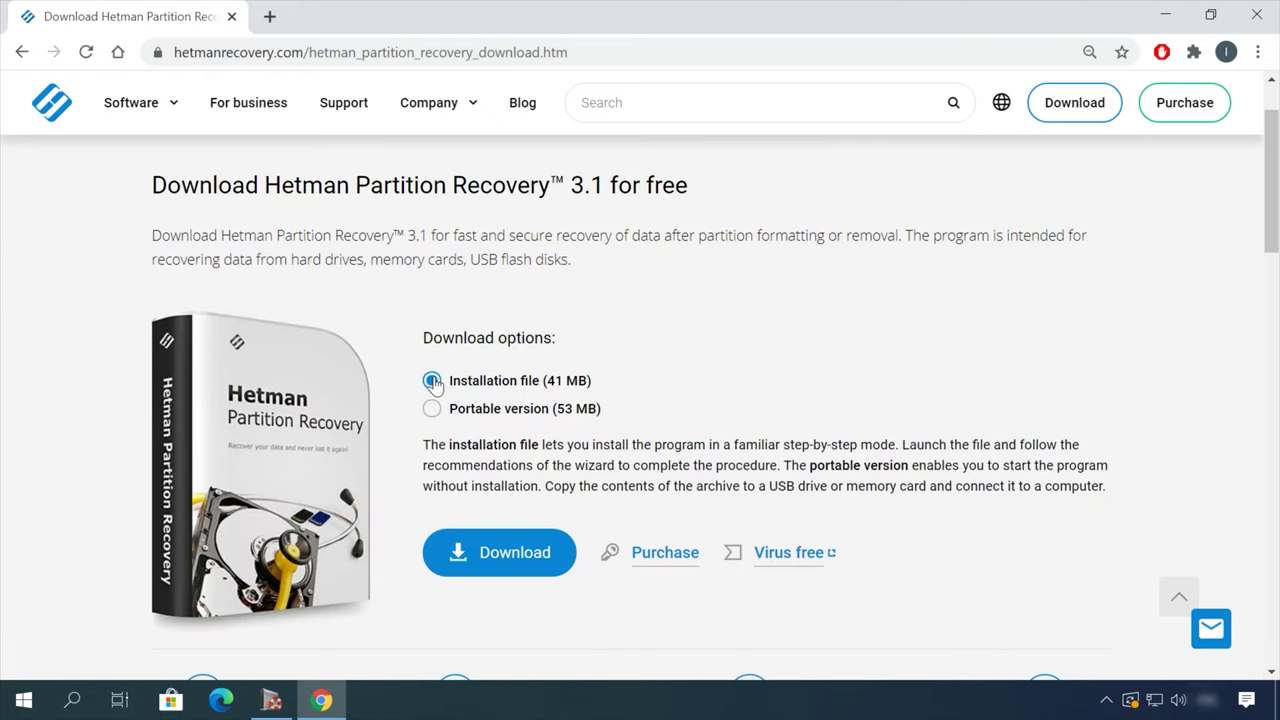
{"action": "left_click", "coordinate": [508, 568]}
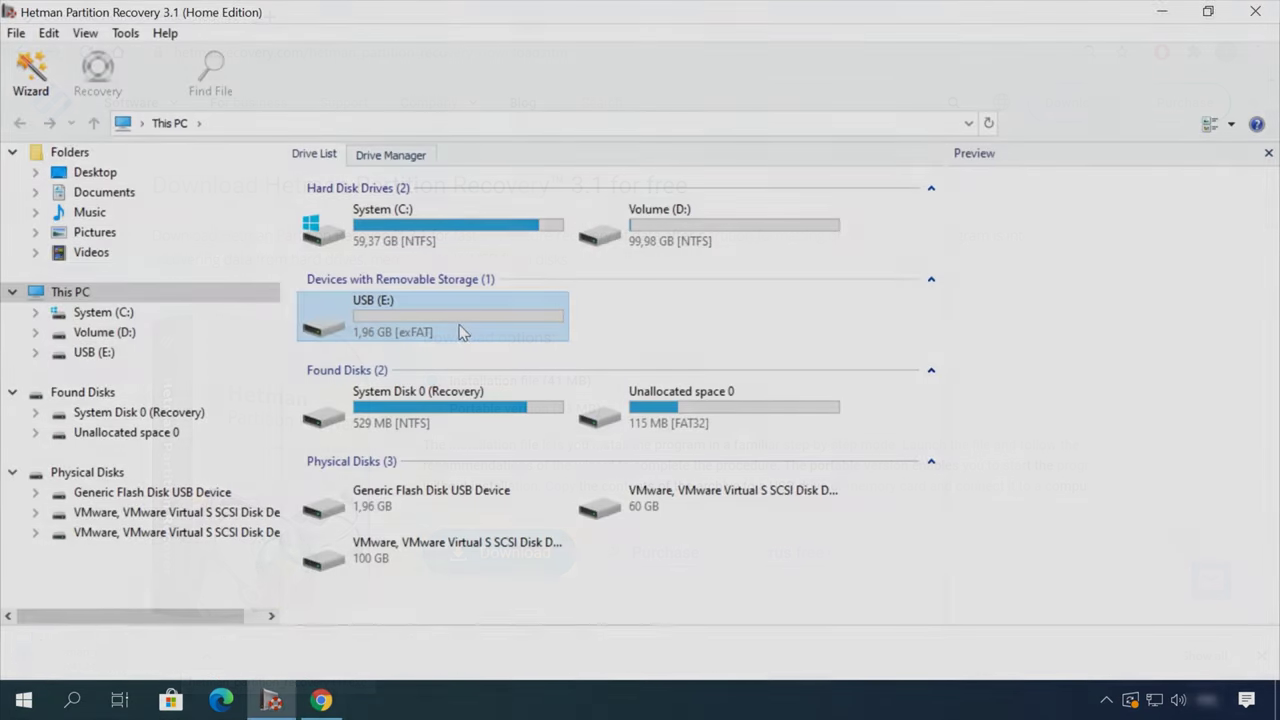
Step: Analyse the USB (E:) drive with a fast scan in the File Recovery Wizard
{"action": "left_click", "coordinate": [106, 356]}
{"action": "double_click", "coordinate": [107, 357]}
{"action": "left_click", "coordinate": [832, 573]}
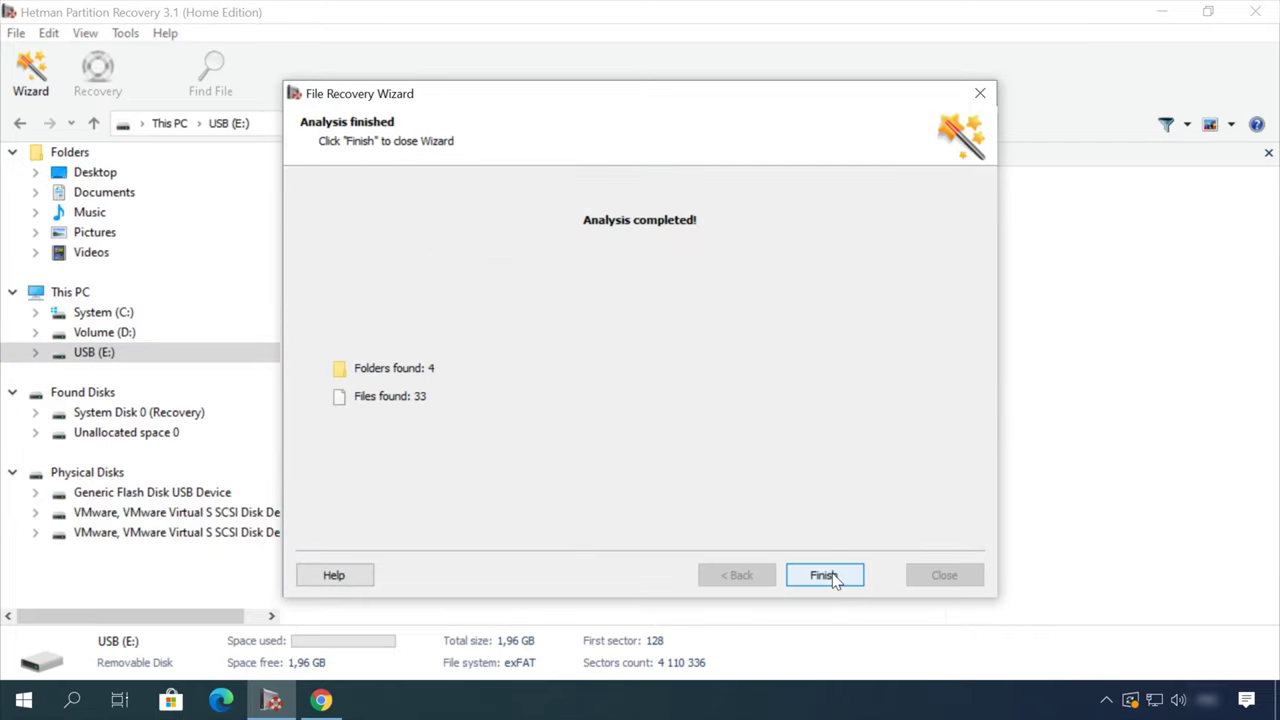
{"action": "left_click", "coordinate": [832, 573]}
Step: Preview the found Doc and Video files, play the Earth video, and choose Recovery for it
{"action": "double_click", "coordinate": [594, 211]}
{"action": "left_click", "coordinate": [594, 211]}
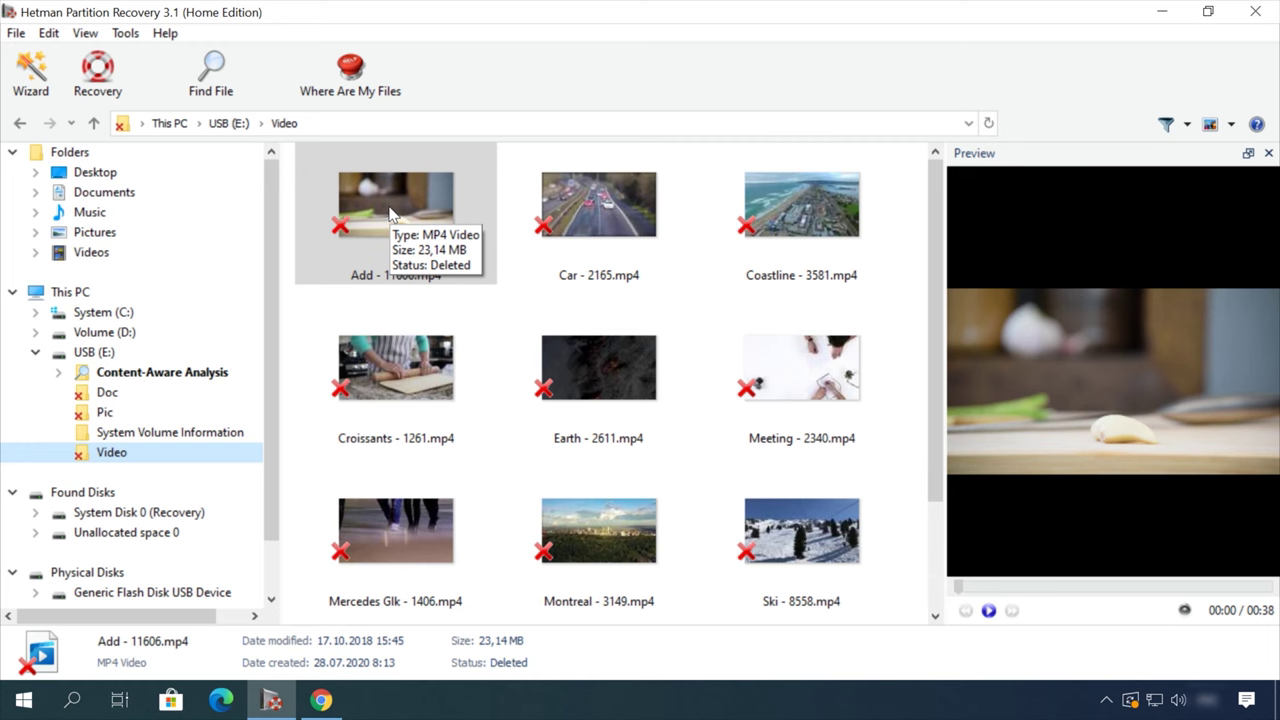
{"action": "left_click", "coordinate": [583, 358]}
{"action": "left_click", "coordinate": [988, 610]}
{"action": "left_click_drag", "start_coordinate": [1034, 597], "coordinate": [1147, 591]}
{"action": "right_click", "coordinate": [614, 362]}
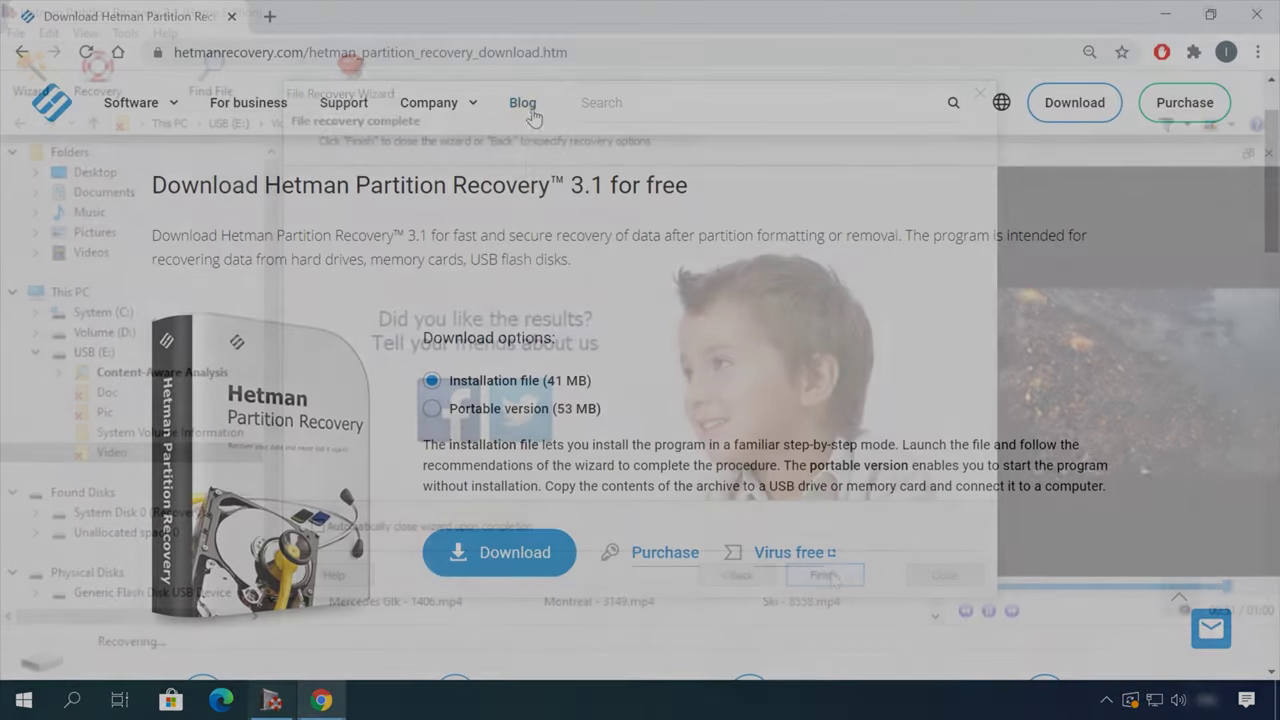
{"action": "left_click", "coordinate": [525, 105]}
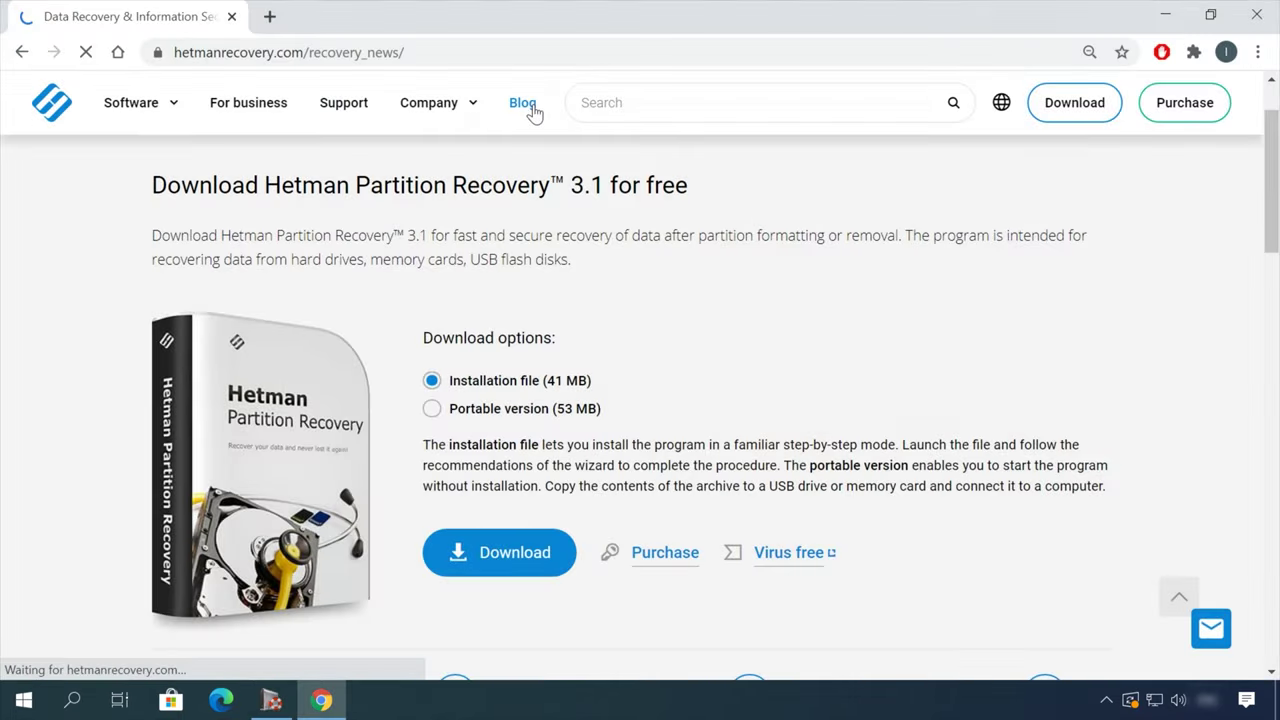
Step: Open the blog article on safely removing files from an HDD or SSD
{"action": "scroll", "coordinate": [86, 490], "scroll_direction": "down", "scroll_amount": 15}
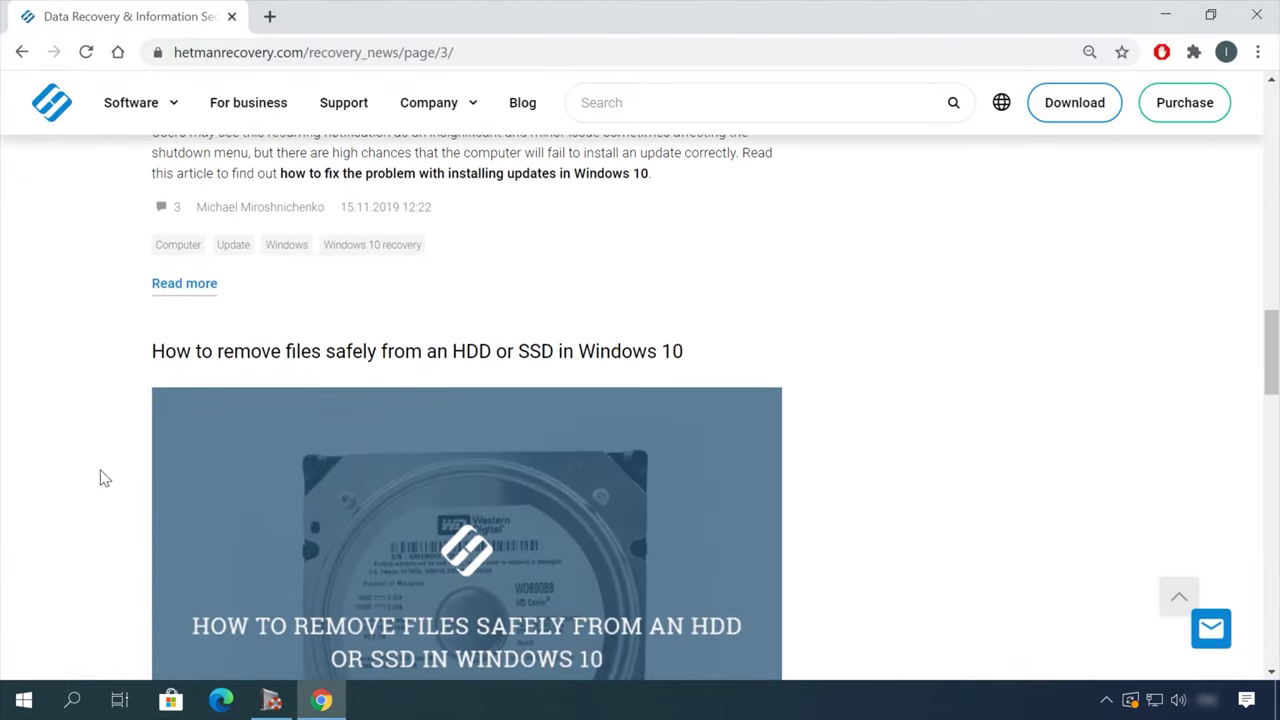
{"action": "left_click", "coordinate": [578, 158]}
{"action": "scroll", "coordinate": [786, 389], "scroll_direction": "down", "scroll_amount": 3}
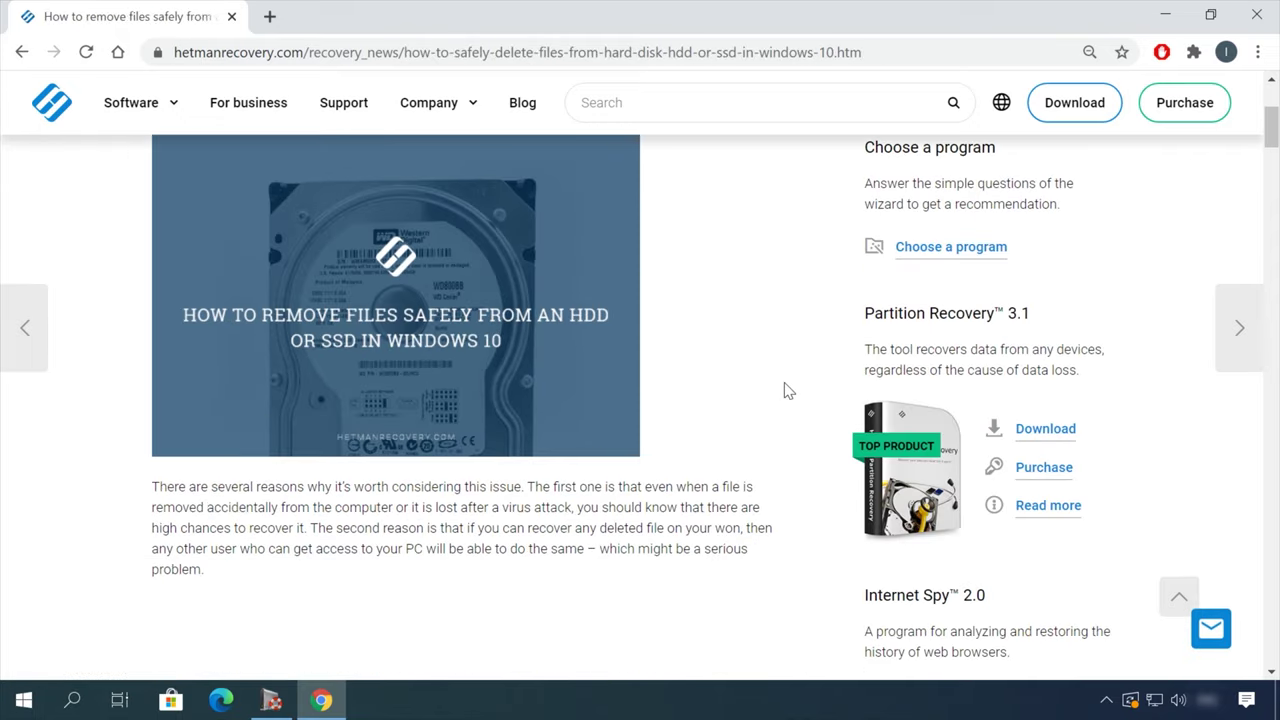
{"action": "scroll", "coordinate": [812, 393], "scroll_direction": "down", "scroll_amount": 20}
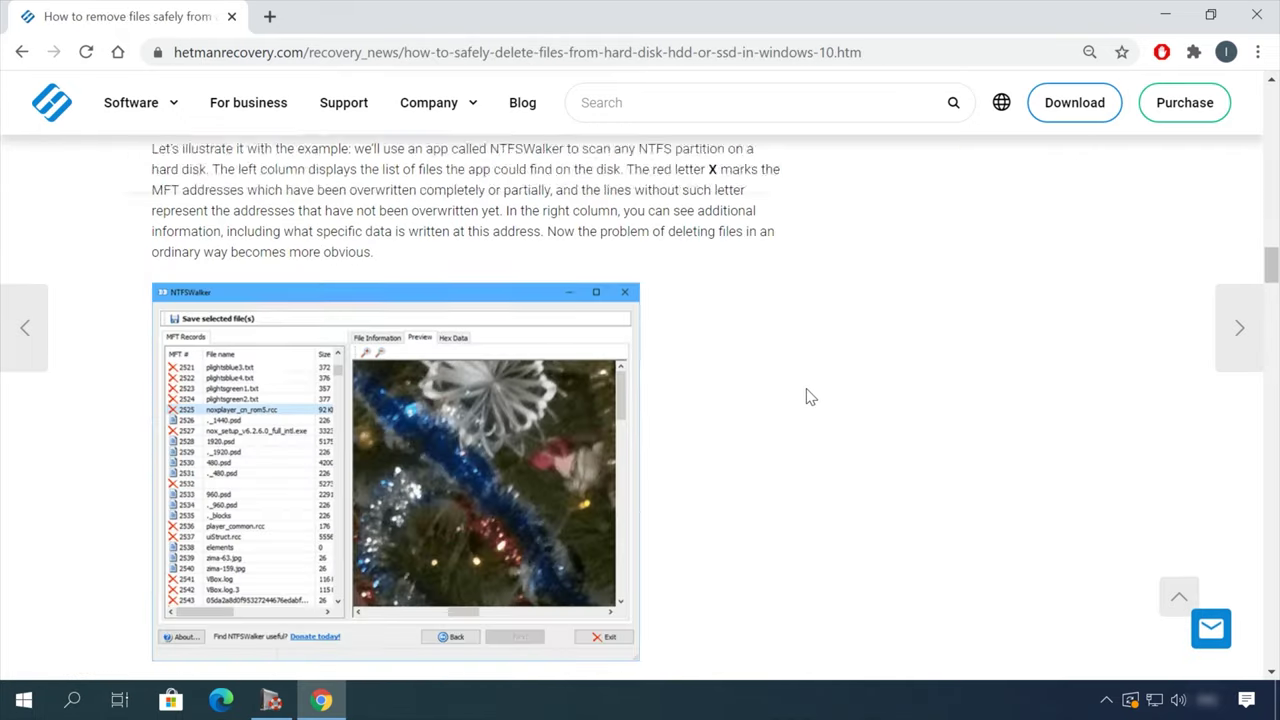
{"action": "scroll", "coordinate": [810, 397], "scroll_direction": "down", "scroll_amount": 10}
Step: Open the Leave a message chat panel and start a message with 'He'
{"action": "left_click", "coordinate": [1207, 628]}
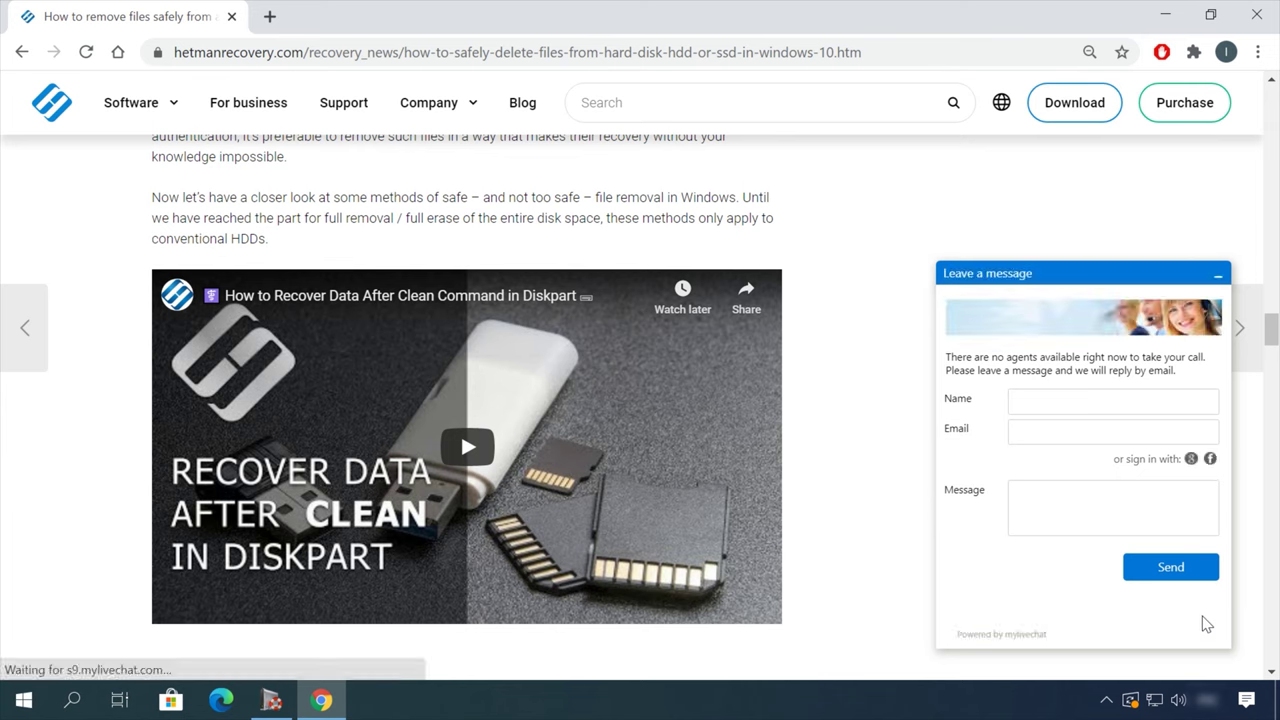
{"action": "left_click", "coordinate": [1078, 418]}
{"action": "left_click", "coordinate": [1075, 458]}
{"action": "left_click", "coordinate": [1073, 498]}
{"action": "type", "text": "He"}
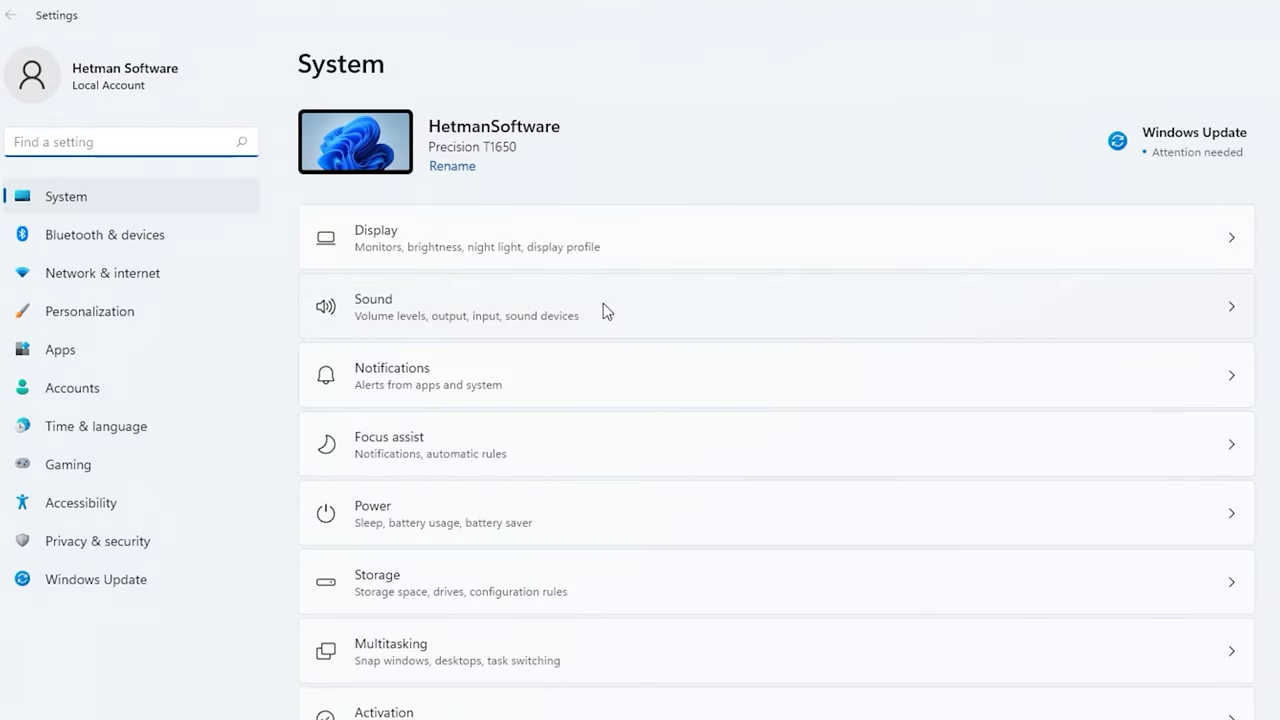
{"action": "left_click", "coordinate": [441, 249]}
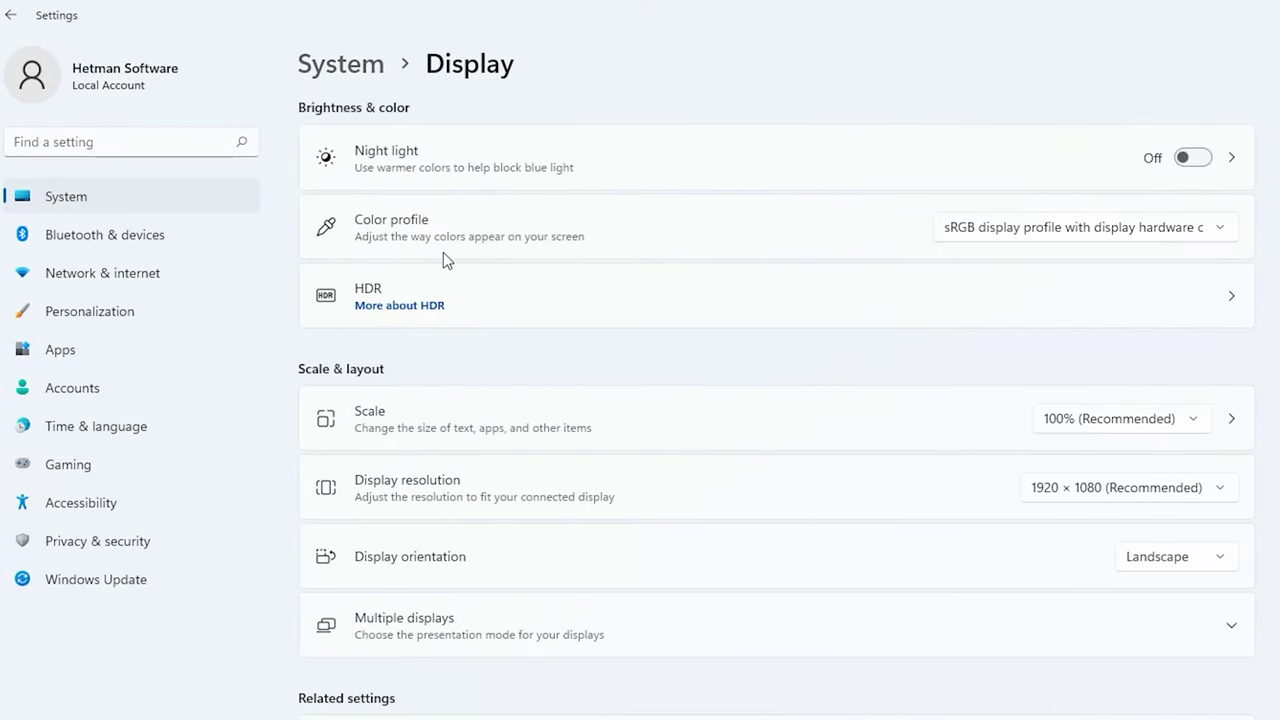
Step: Toggle Night light on and off twice, leaving it Off
{"action": "left_click", "coordinate": [1195, 158]}
{"action": "left_click", "coordinate": [1201, 158]}
{"action": "left_click", "coordinate": [1195, 158]}
{"action": "left_click", "coordinate": [1201, 158]}
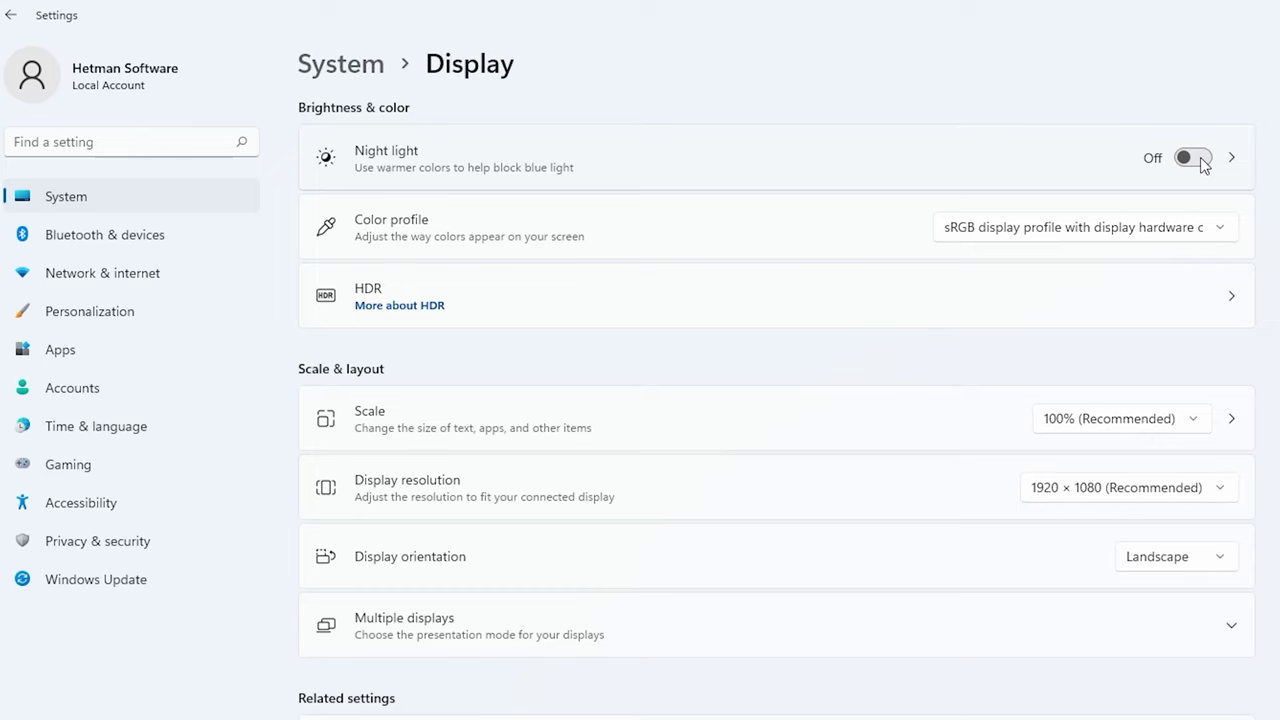
{"action": "left_click", "coordinate": [855, 312]}
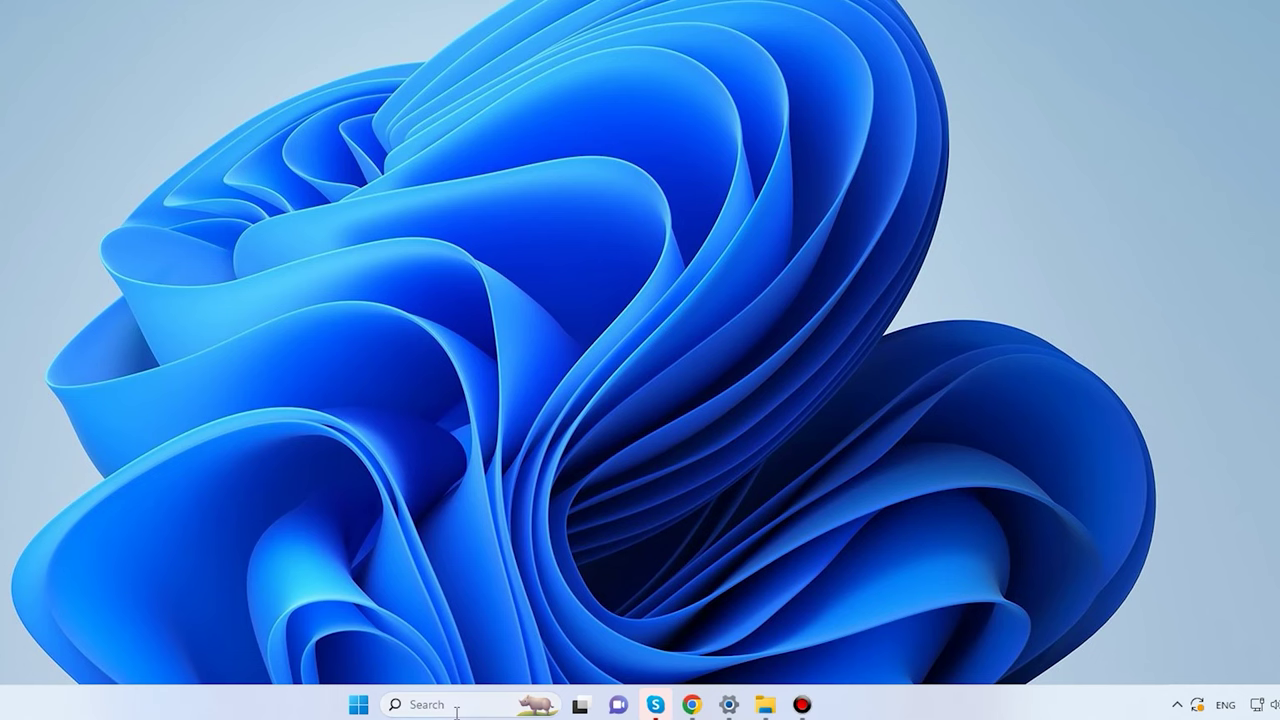
Step: Launch Calibrate display color from the Recent list in taskbar Search
{"action": "left_click", "coordinate": [456, 710]}
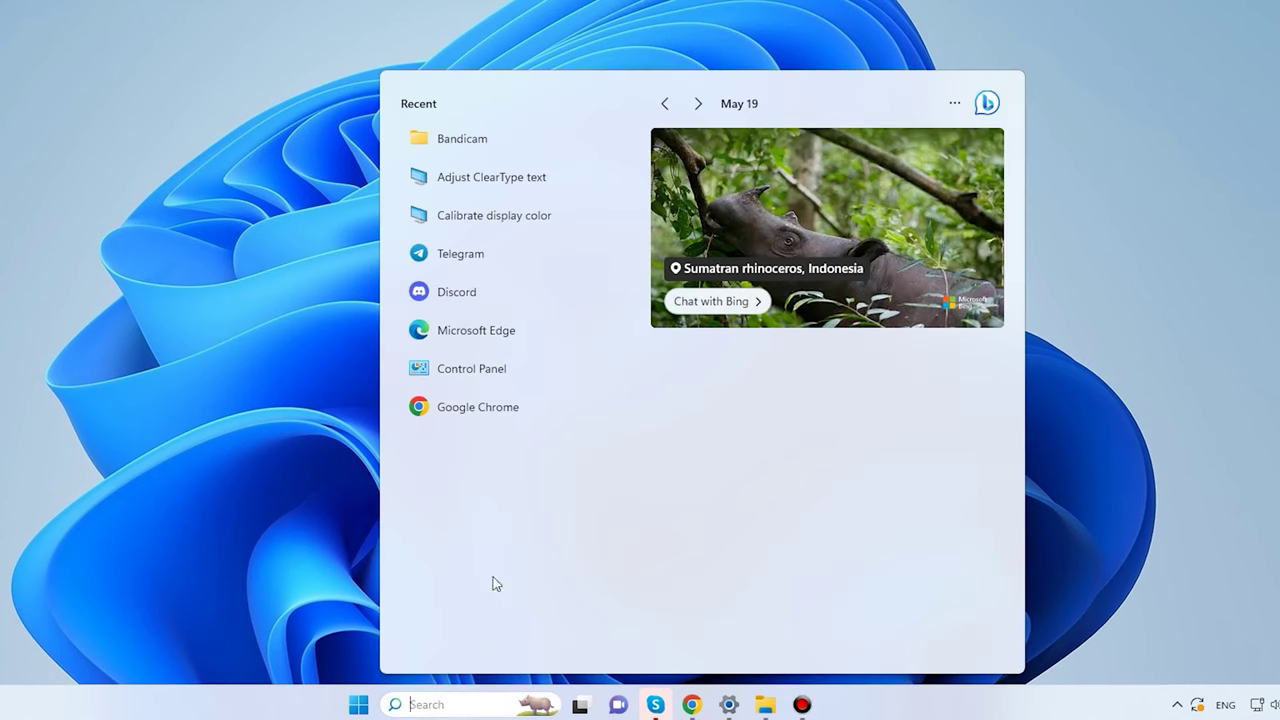
{"action": "left_click", "coordinate": [519, 220]}
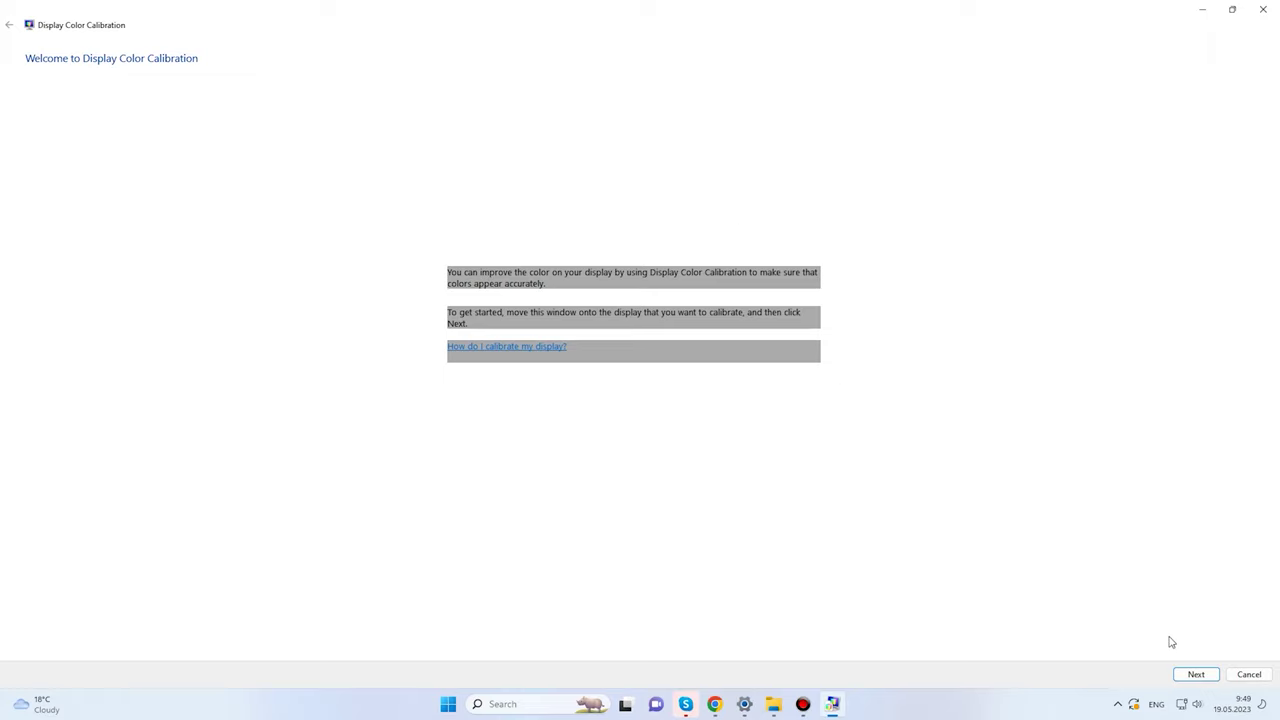
Step: Continue past the calibration wizard's welcome page
{"action": "left_click", "coordinate": [1196, 675]}
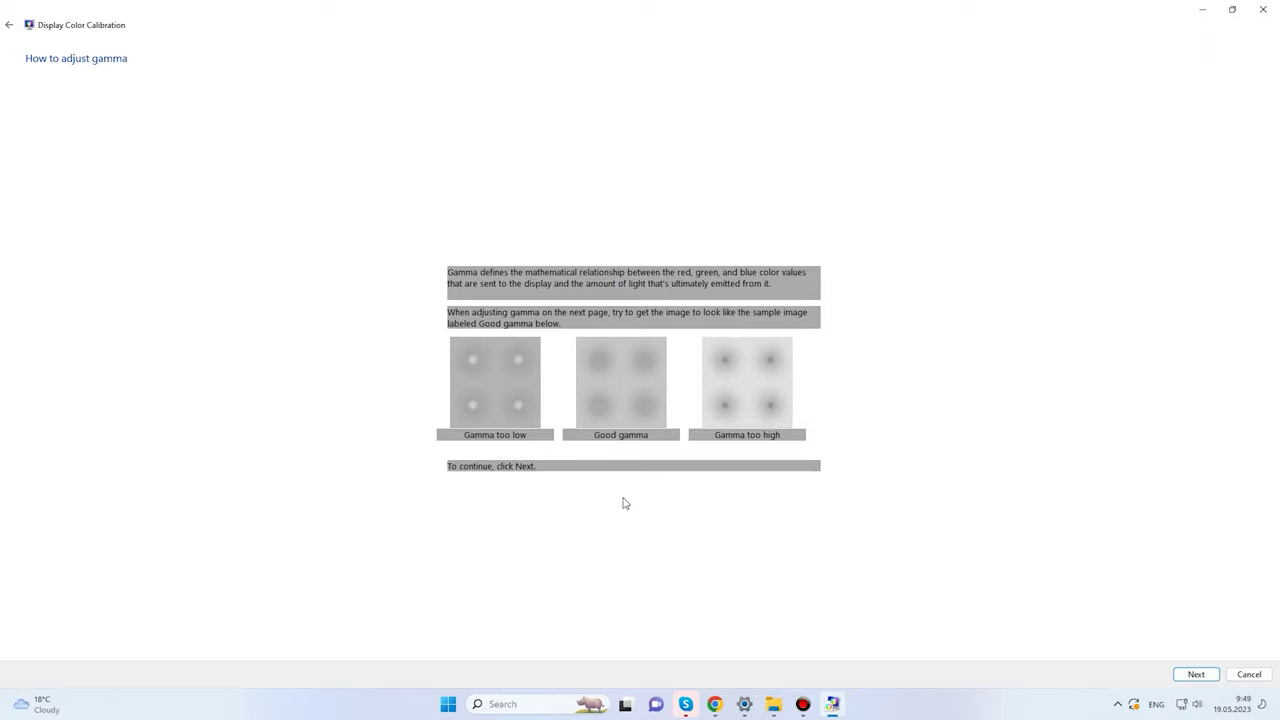
Step: Adjust the gamma slider until the dots in the circles fade, and accept it
{"action": "left_click", "coordinate": [1196, 675]}
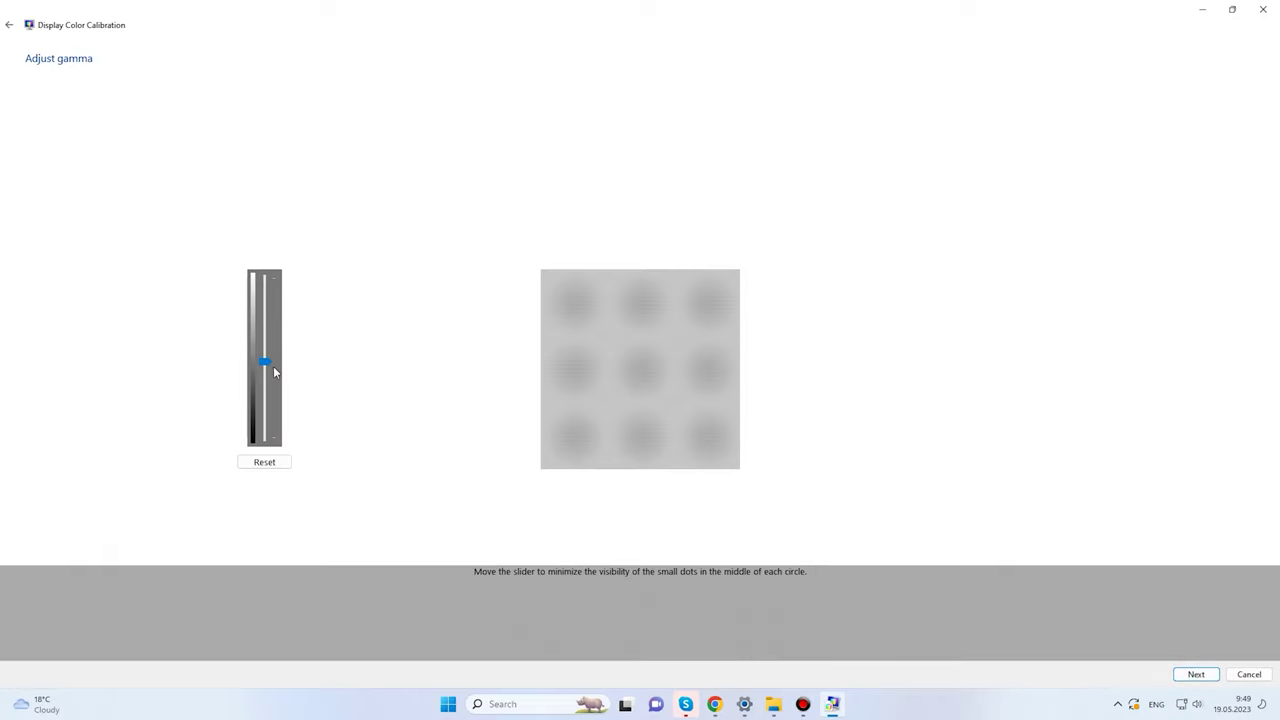
{"action": "mouse_move", "coordinate": [262, 364]}
{"action": "left_mouse_down"}
{"action": "mouse_move", "coordinate": [264, 279]}
{"action": "mouse_move", "coordinate": [265, 438]}
{"action": "mouse_move", "coordinate": [264, 364]}
{"action": "left_mouse_up"}
{"action": "left_click_drag", "start_coordinate": [267, 354], "coordinate": [268, 354]}
{"action": "left_click_drag", "start_coordinate": [265, 358], "coordinate": [265, 358]}
{"action": "left_click", "coordinate": [1194, 676]}
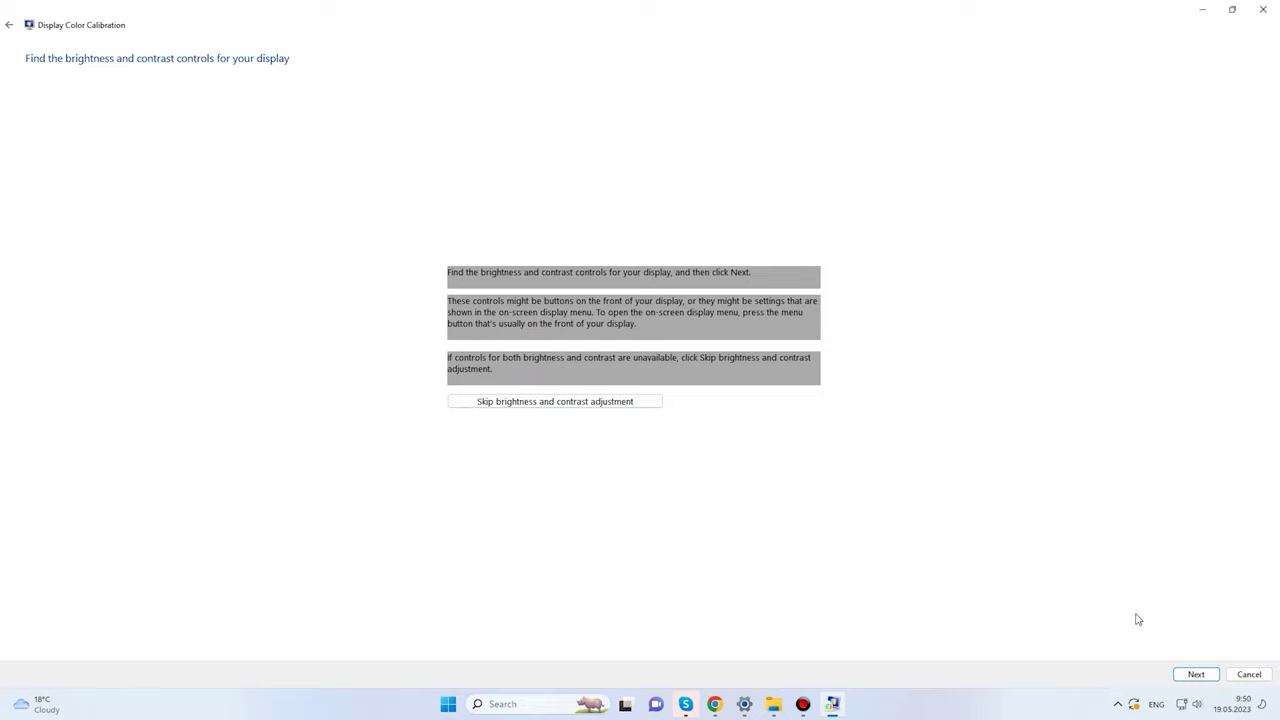
Step: Step through the brightness and contrast explanation and adjustment pages to color balance
{"action": "left_click", "coordinate": [1190, 676]}
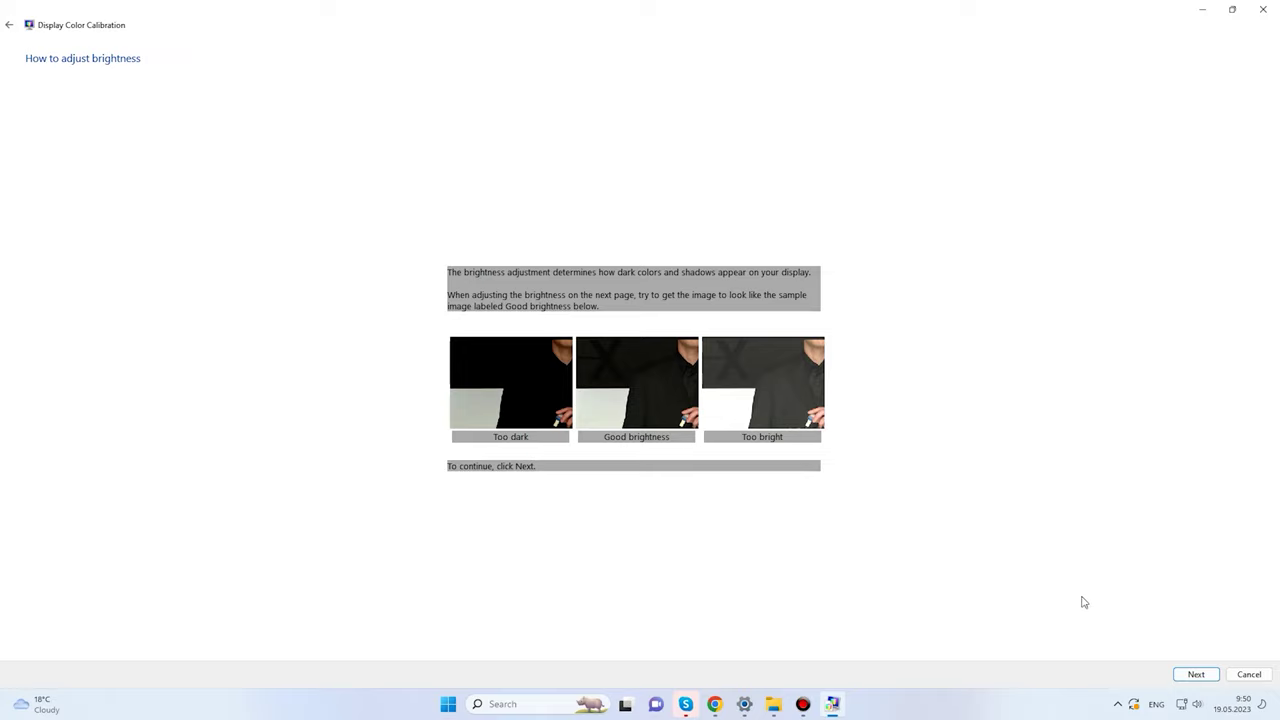
{"action": "left_click", "coordinate": [1196, 675]}
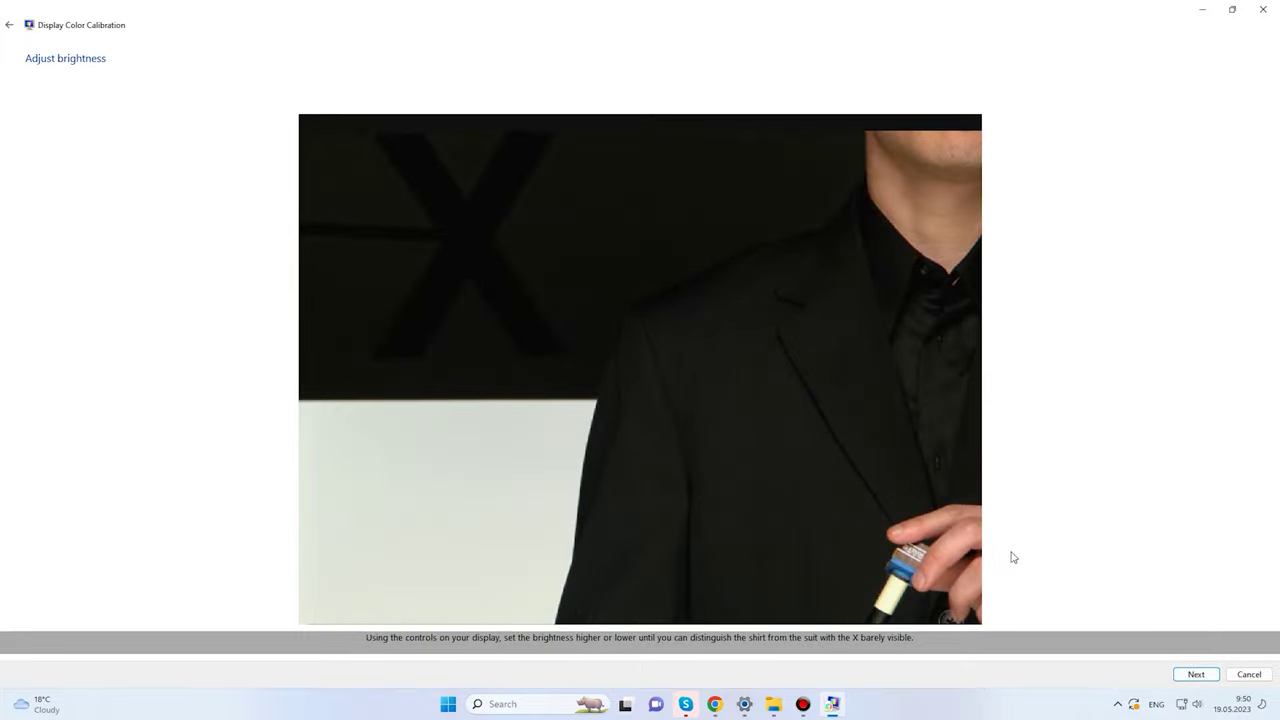
{"action": "left_click", "coordinate": [1195, 674]}
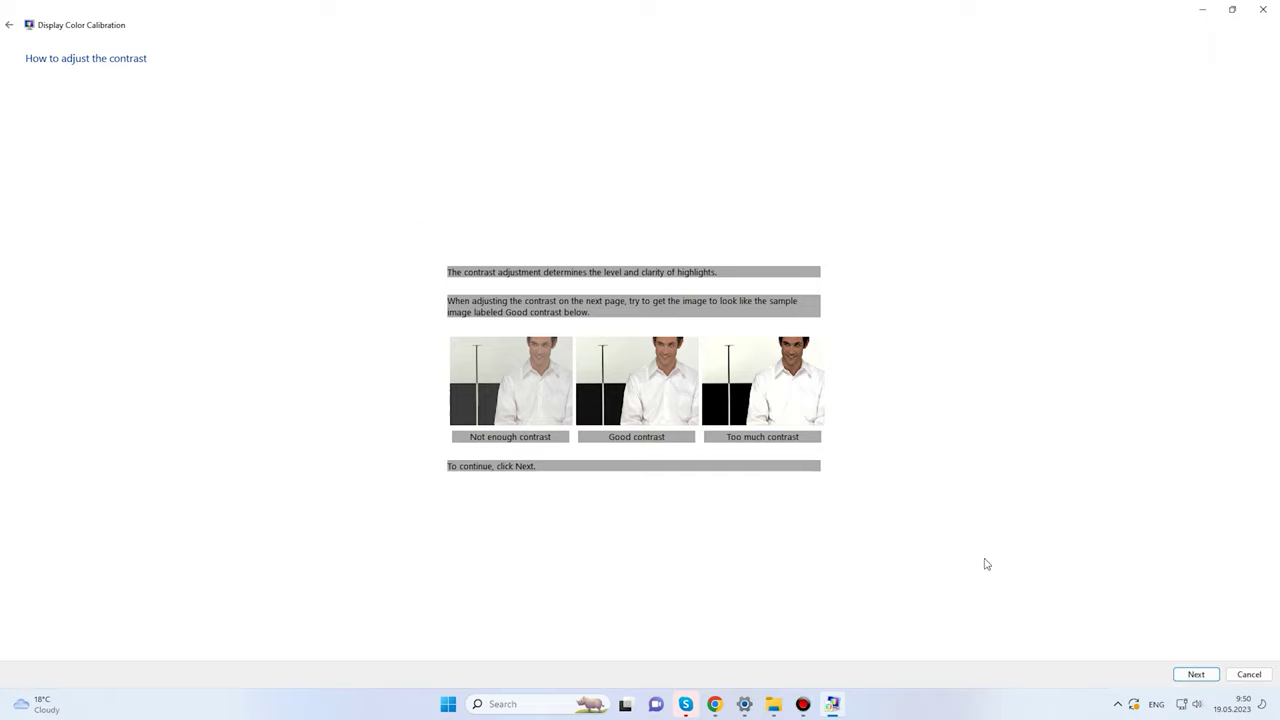
{"action": "left_click", "coordinate": [1194, 675]}
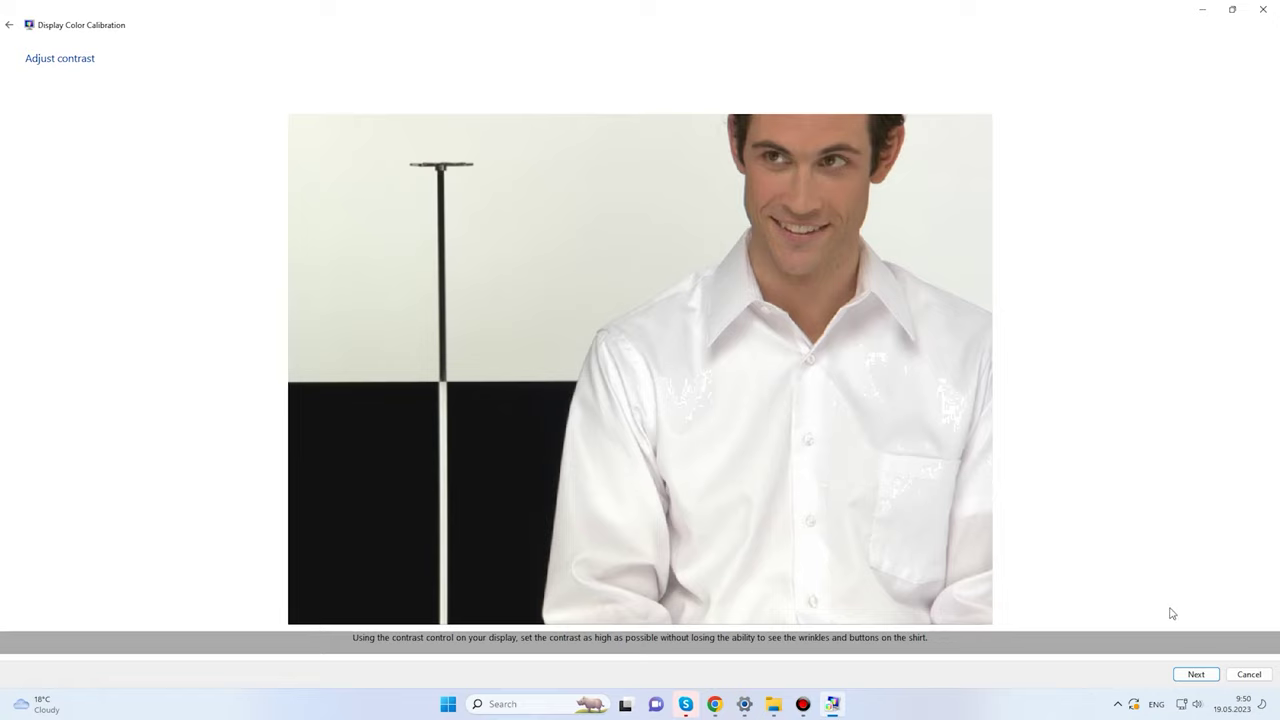
{"action": "left_click", "coordinate": [1197, 676]}
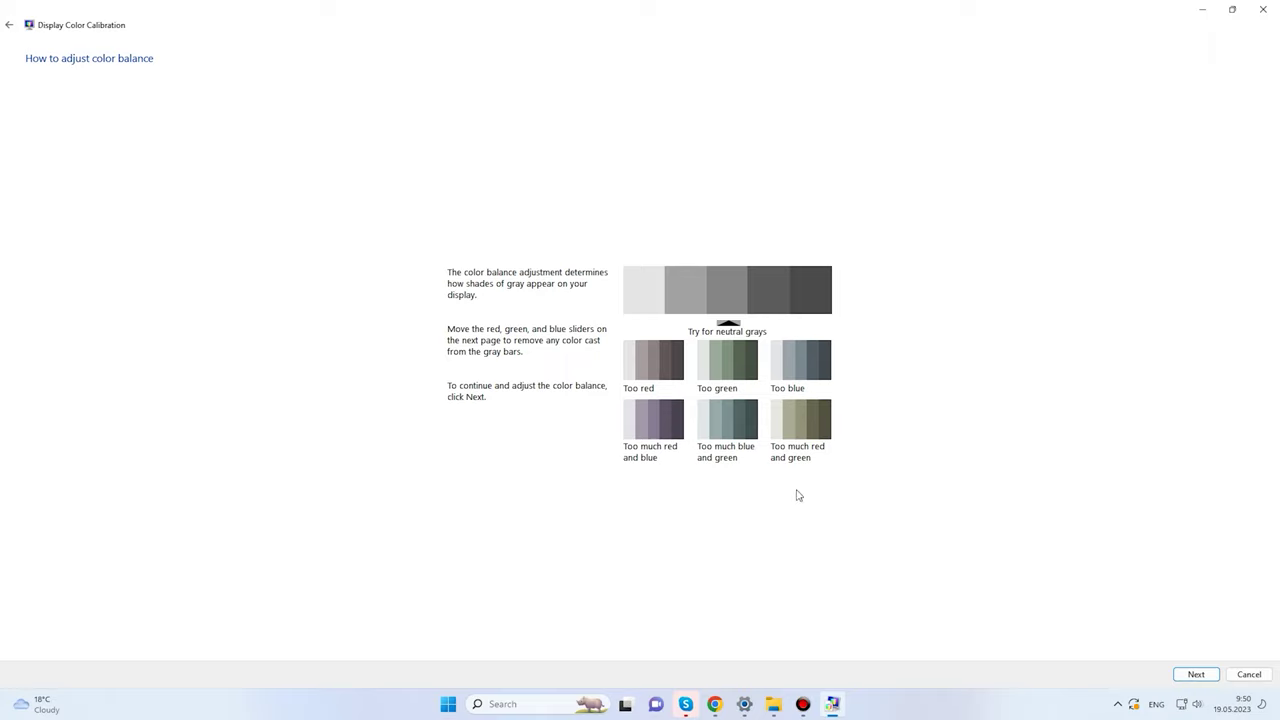
Step: Lower the red and green sliders slightly to neutralise the gray bars, and accept
{"action": "left_click", "coordinate": [1195, 674]}
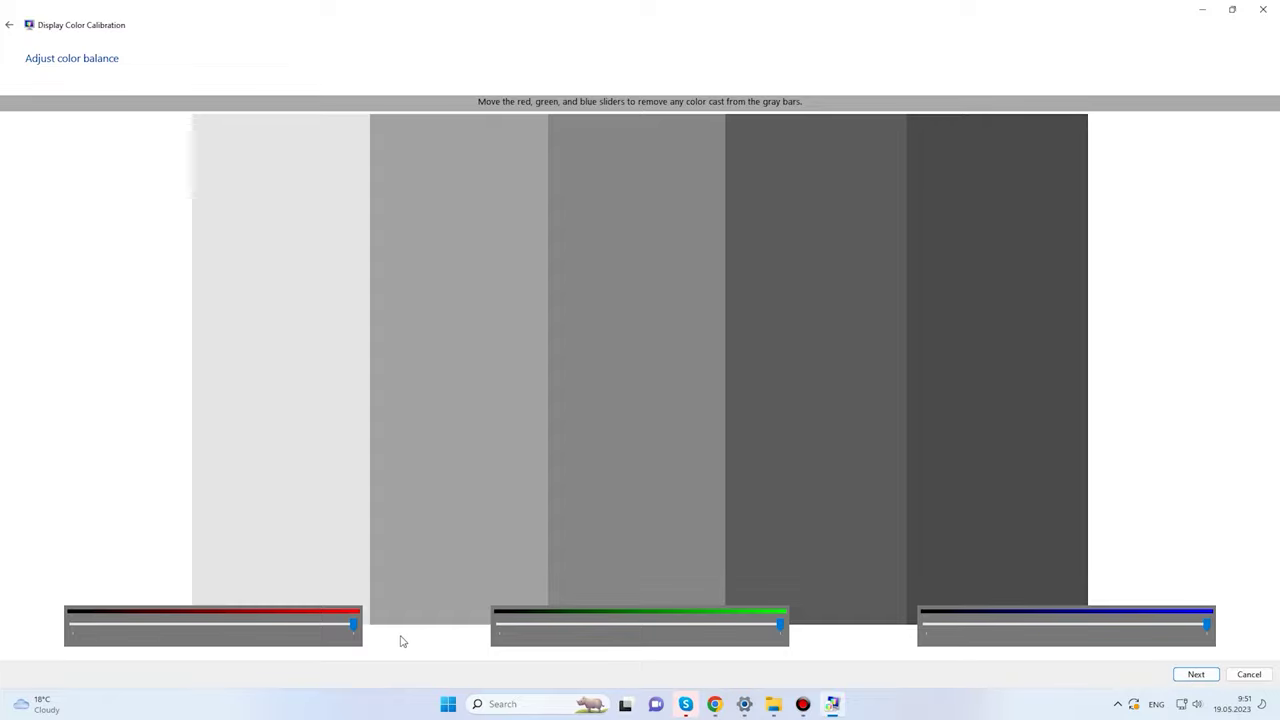
{"action": "left_click_drag", "start_coordinate": [353, 624], "coordinate": [349, 626]}
{"action": "left_click_drag", "start_coordinate": [780, 626], "coordinate": [777, 629]}
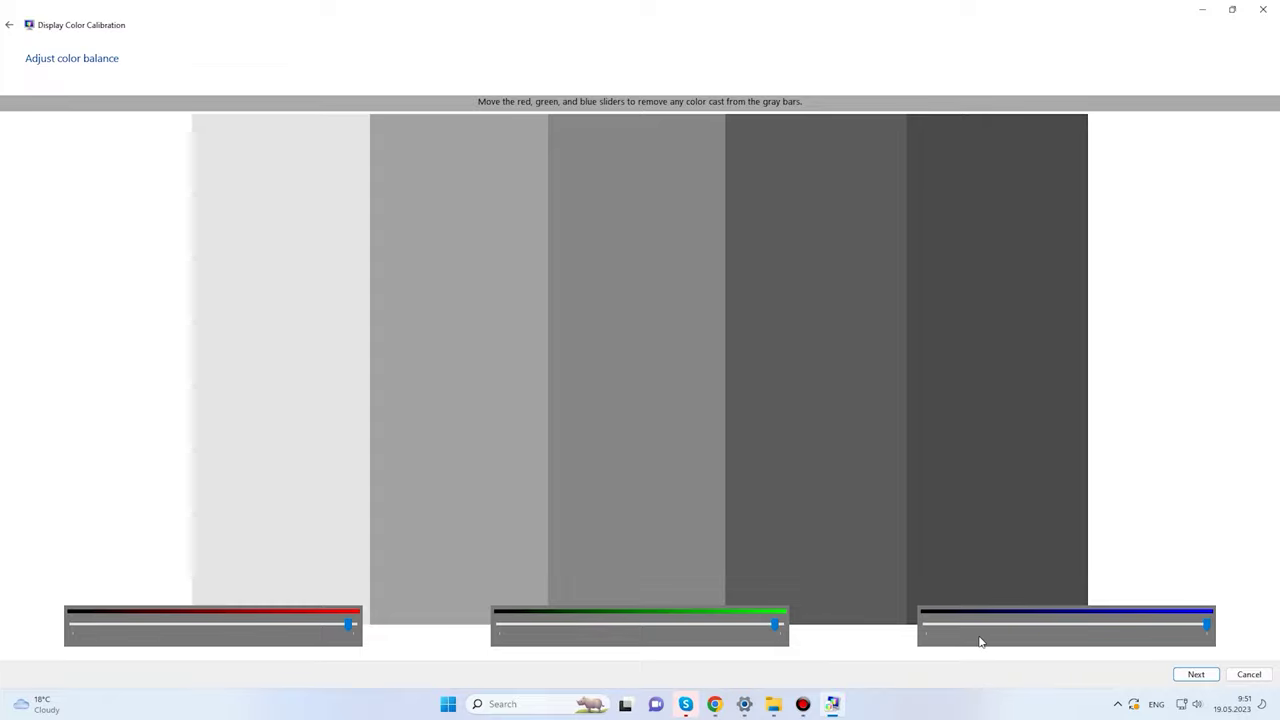
{"action": "left_click", "coordinate": [1195, 676]}
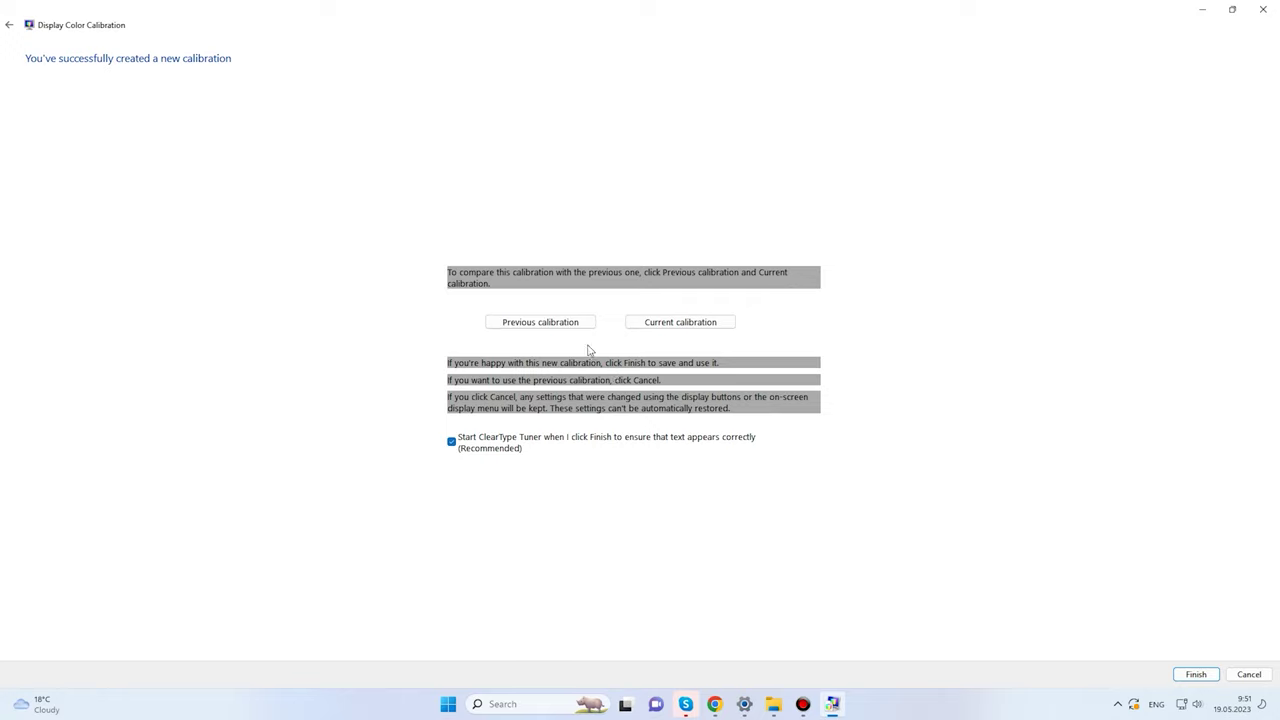
Step: Compare the Previous and Current calibration by switching between them
{"action": "left_click", "coordinate": [560, 322]}
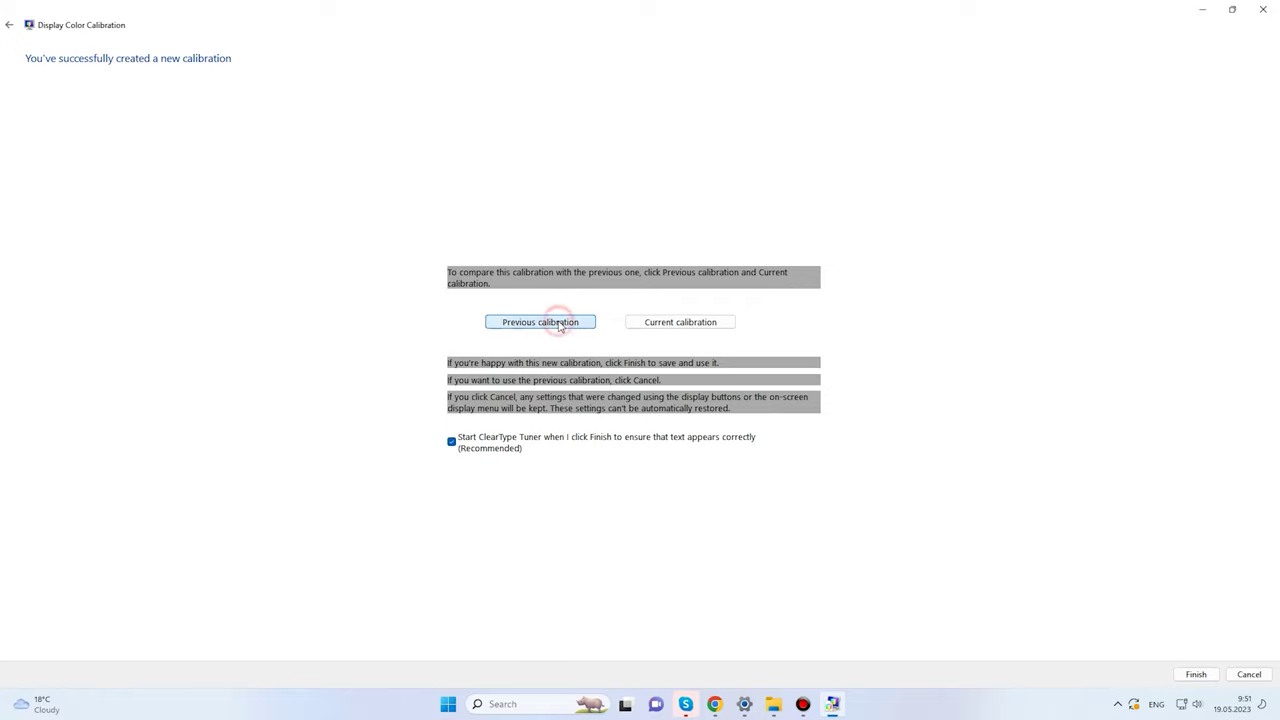
{"action": "left_click", "coordinate": [674, 330]}
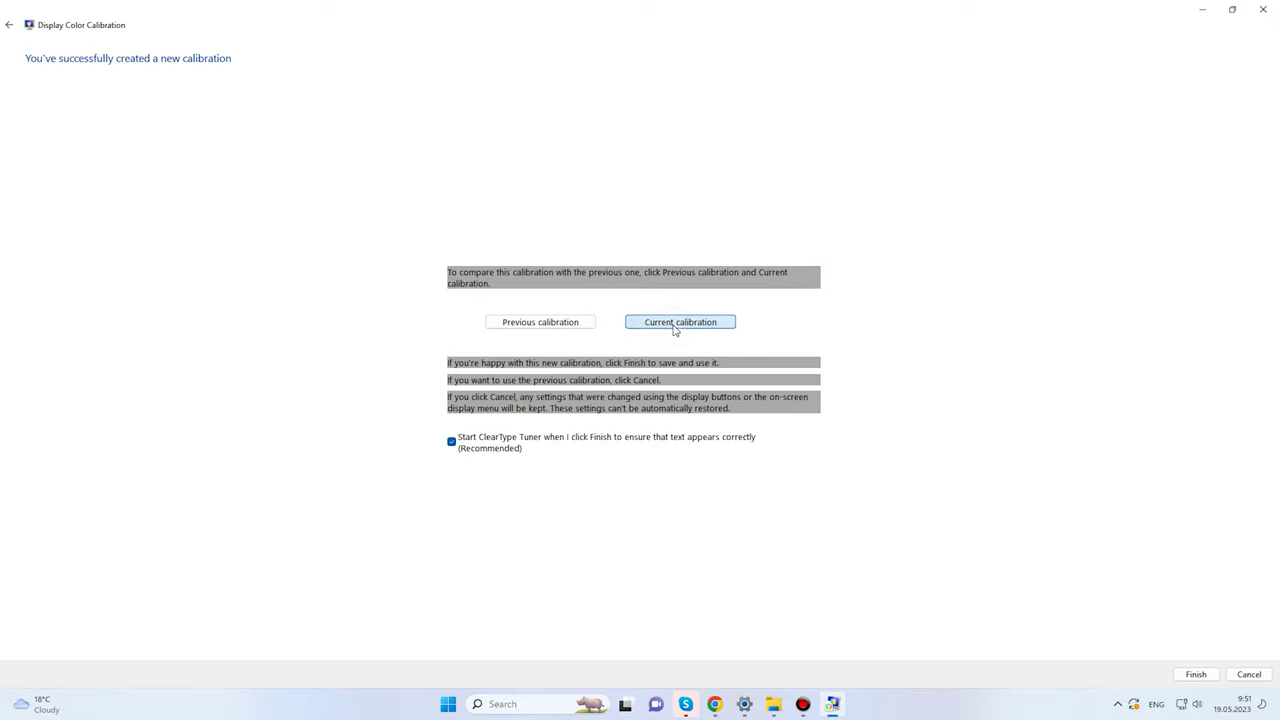
{"action": "left_click", "coordinate": [572, 326]}
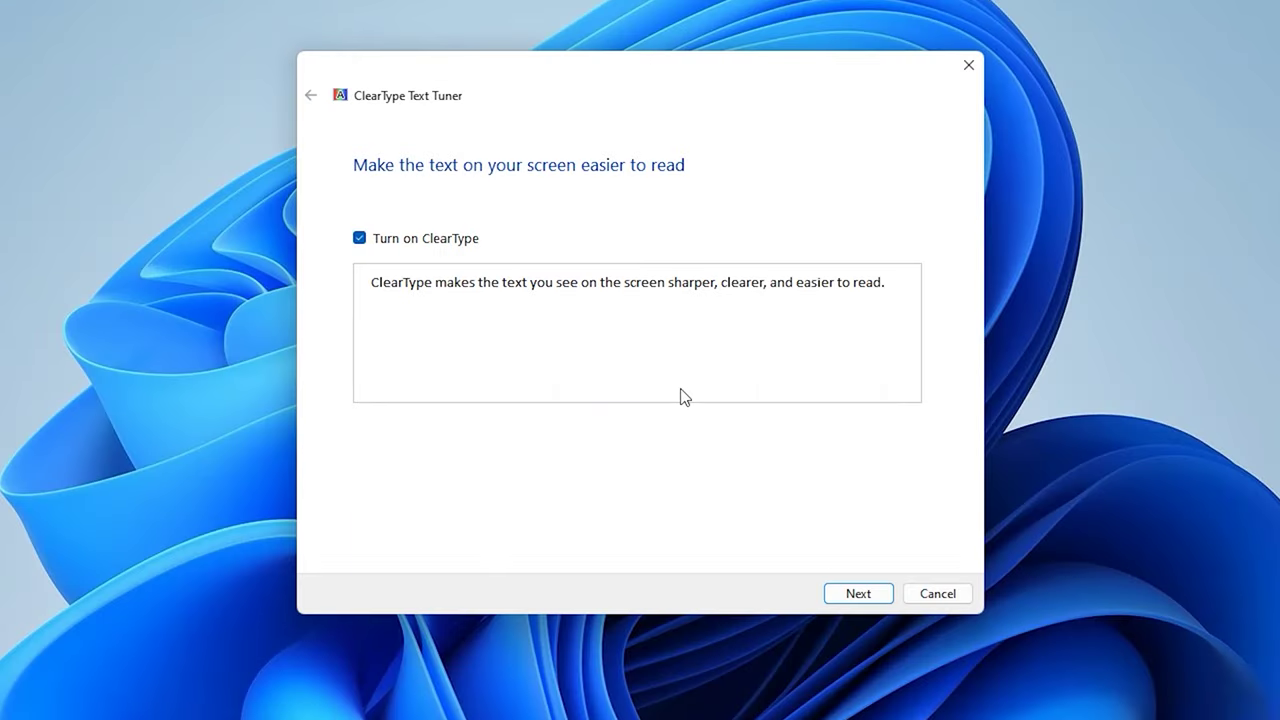
Step: Leave ClearType turned on and pass the native resolution check
{"action": "left_click", "coordinate": [360, 239]}
{"action": "left_click", "coordinate": [360, 239]}
{"action": "left_click", "coordinate": [864, 593]}
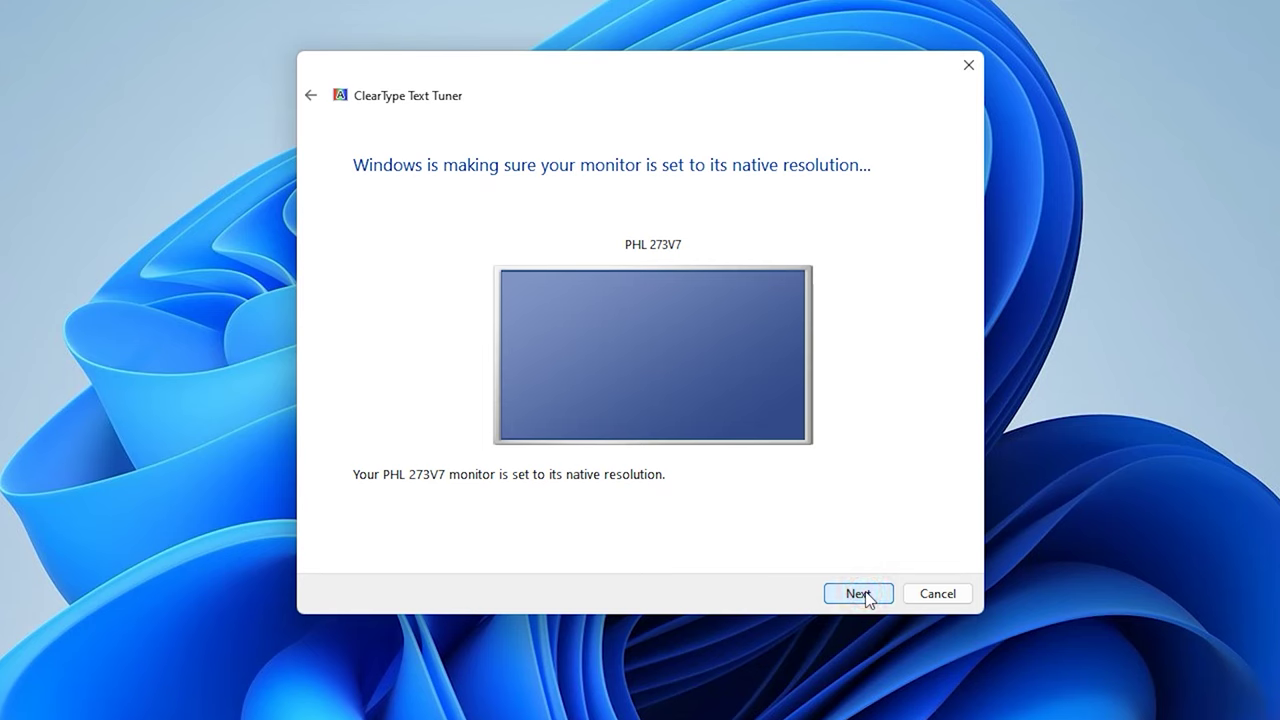
{"action": "left_click", "coordinate": [862, 594]}
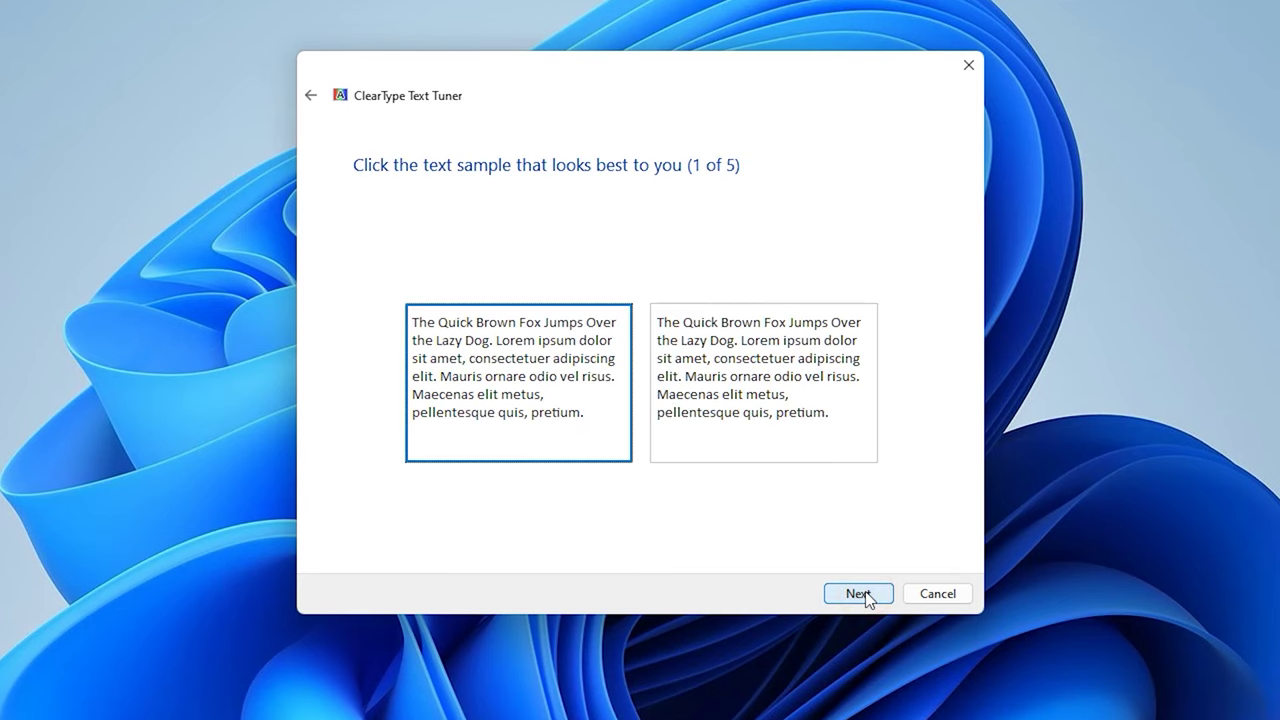
Step: Pick the left sample in round 1, the top-middle sample in round 2, and accept round 3's sample
{"action": "left_click", "coordinate": [797, 438]}
{"action": "left_click", "coordinate": [600, 429]}
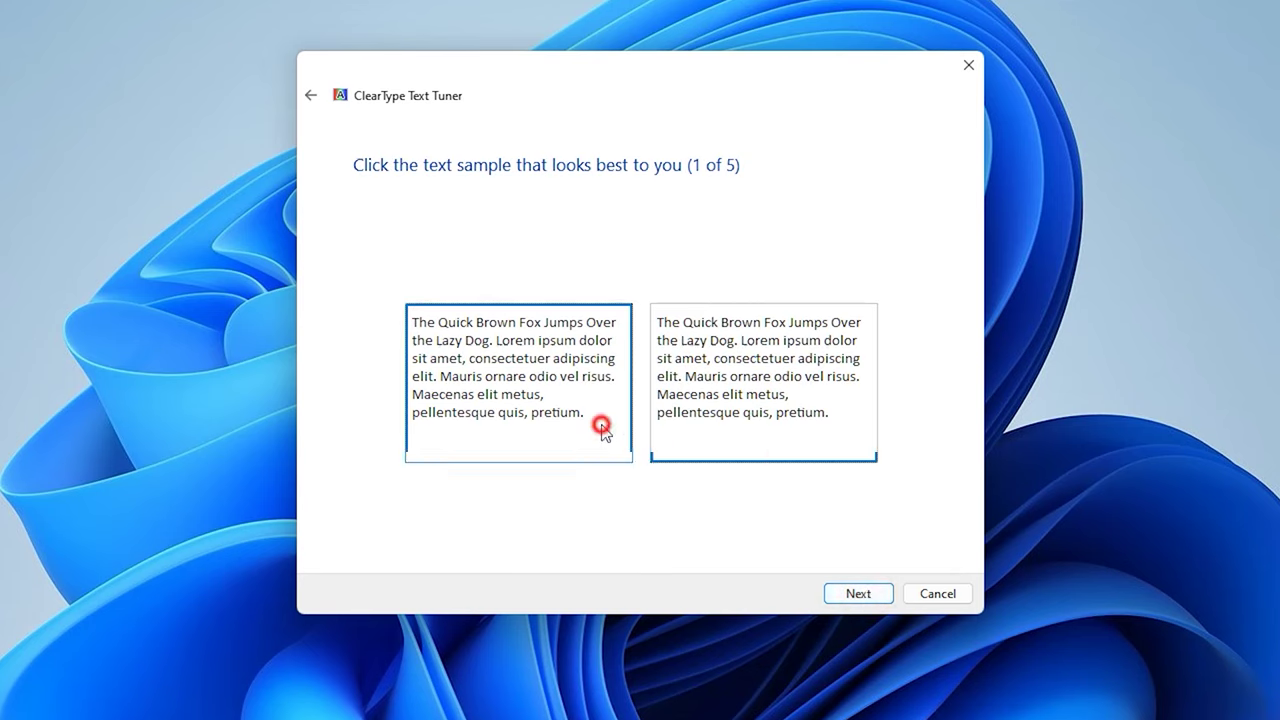
{"action": "left_click", "coordinate": [848, 593]}
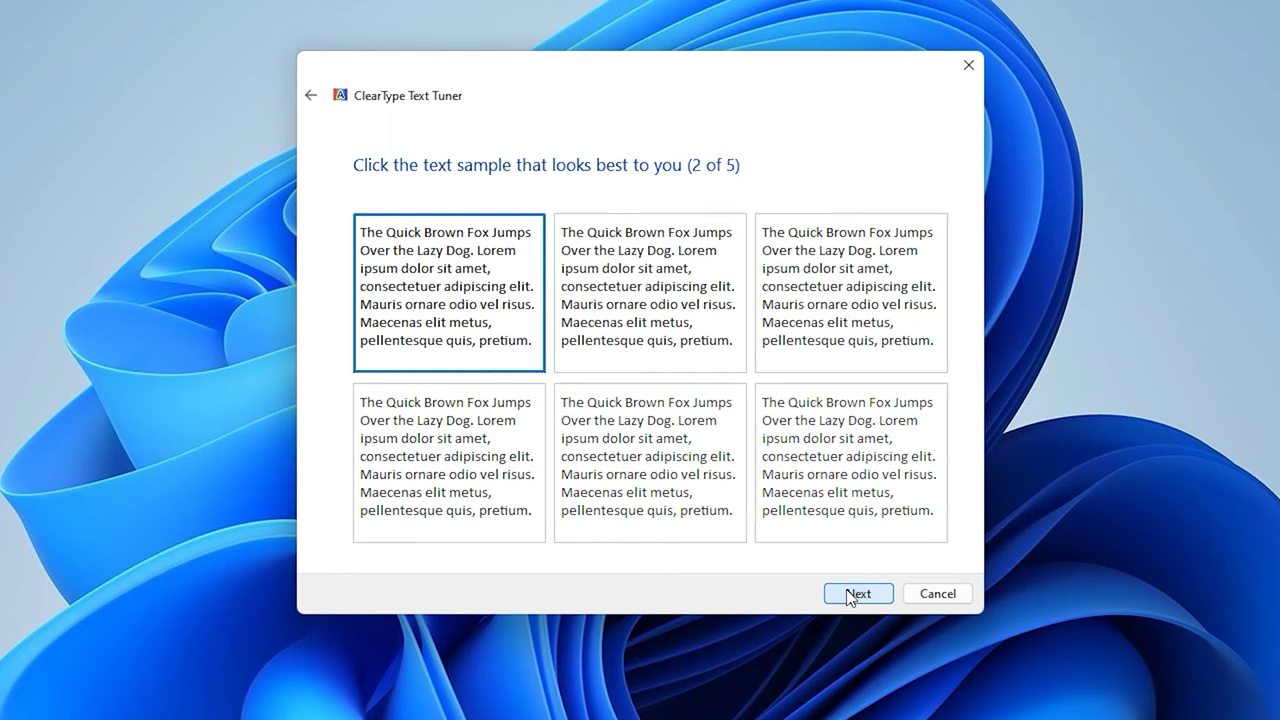
{"action": "left_click", "coordinate": [565, 330]}
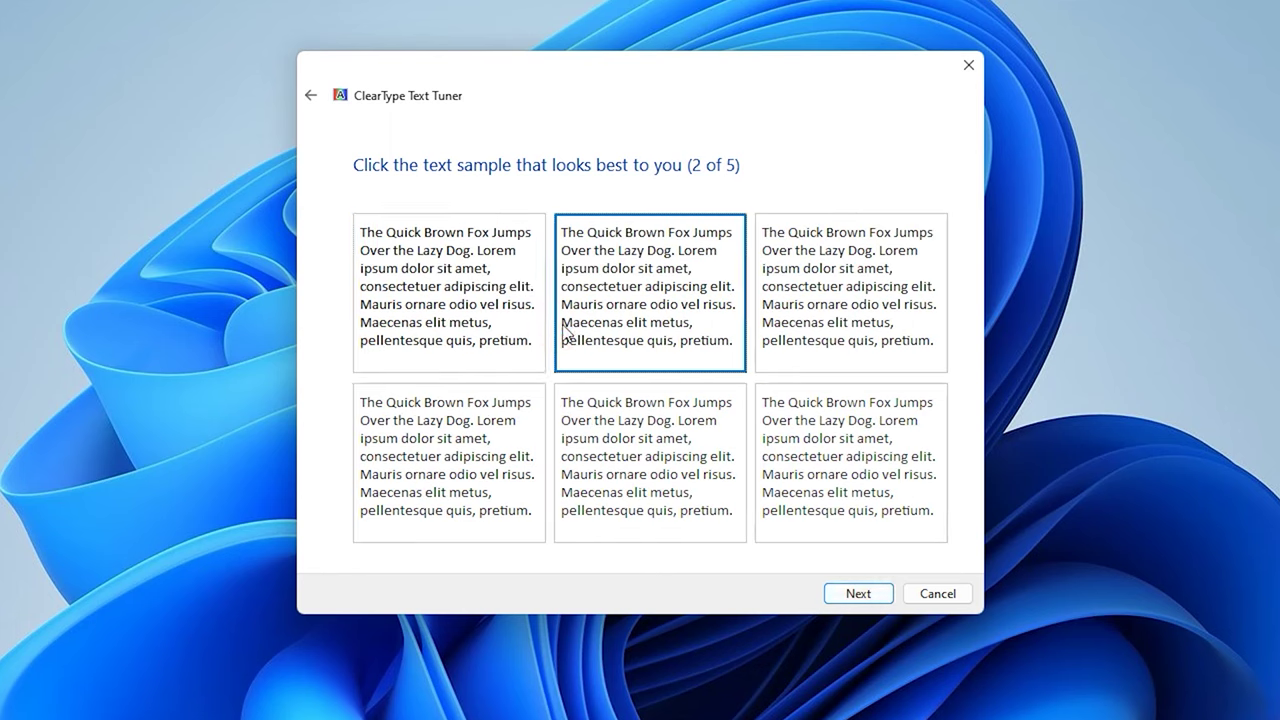
{"action": "left_click", "coordinate": [857, 594]}
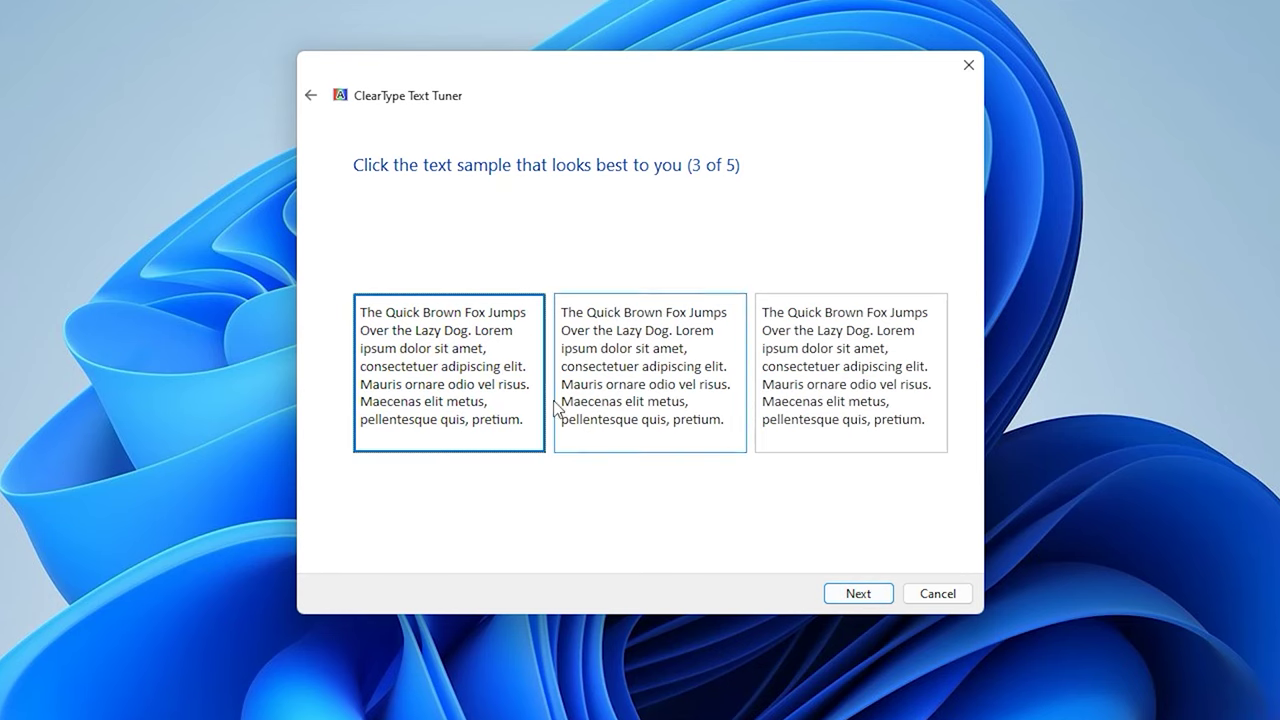
{"action": "left_click", "coordinate": [855, 594]}
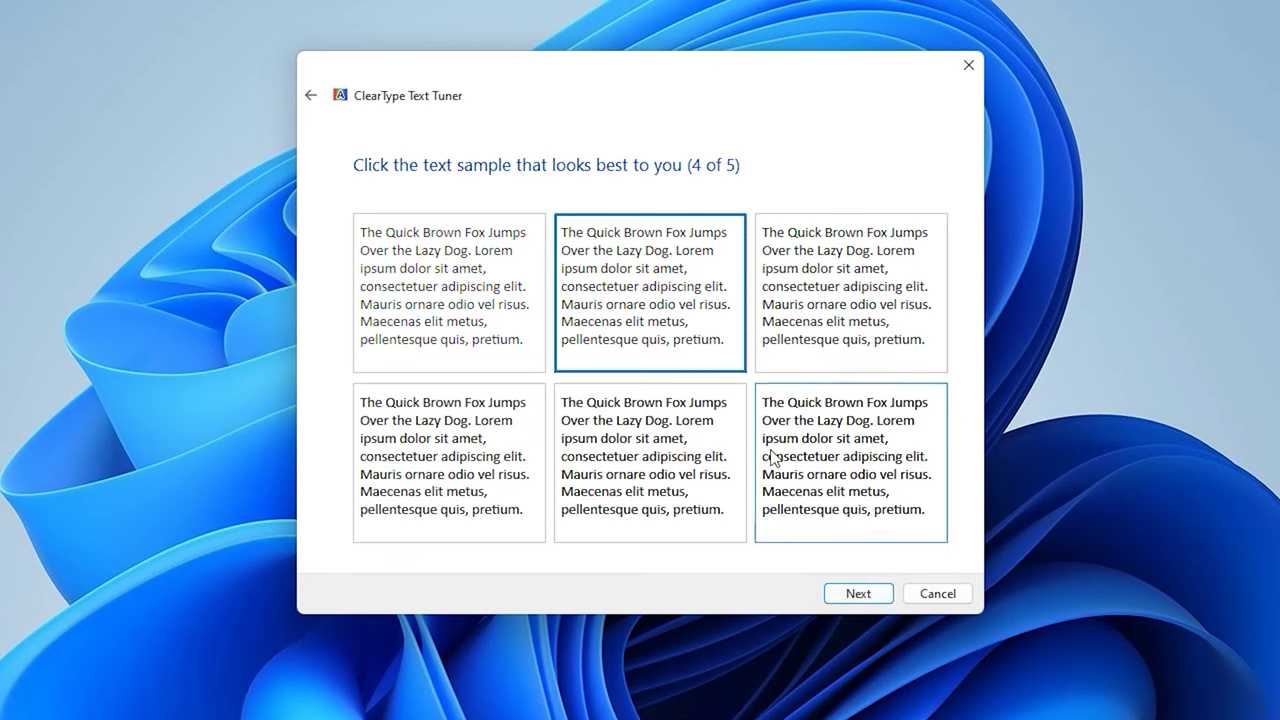
Step: Pick the bottom-middle samples in rounds 4 and 5, then finish ClearType tuning
{"action": "left_click", "coordinate": [716, 448]}
{"action": "left_click", "coordinate": [848, 594]}
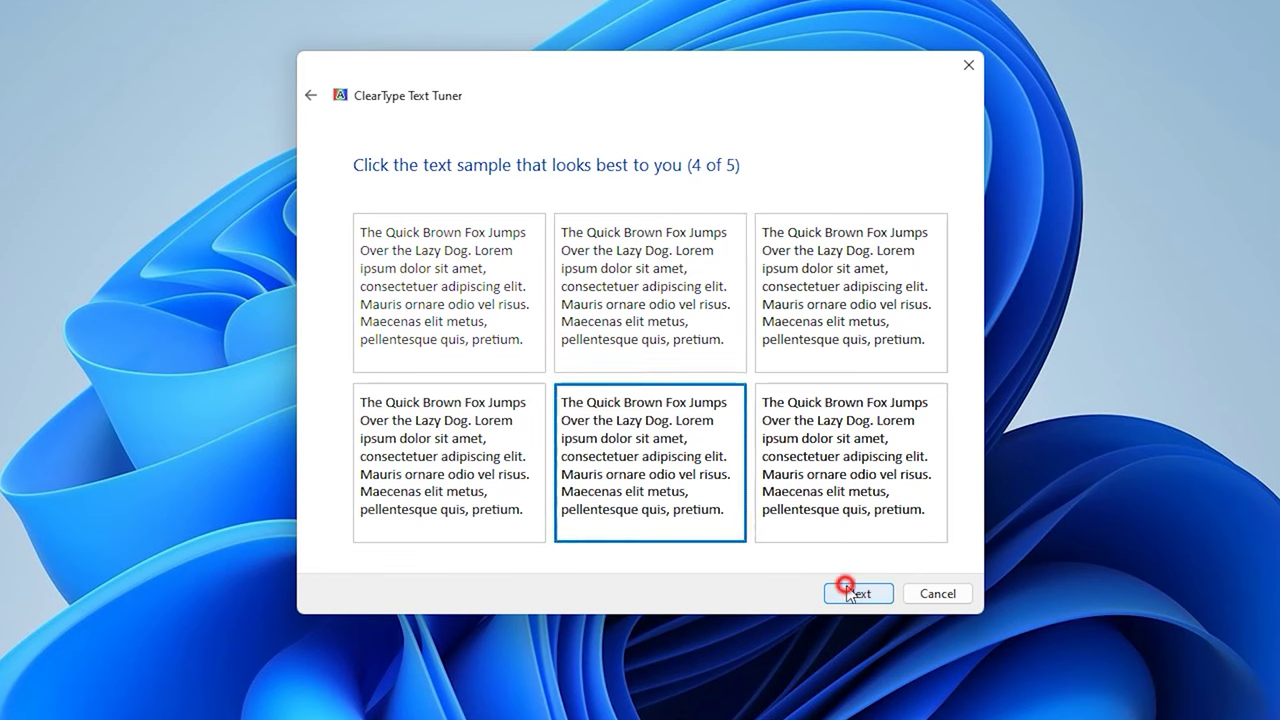
{"action": "left_click", "coordinate": [672, 458]}
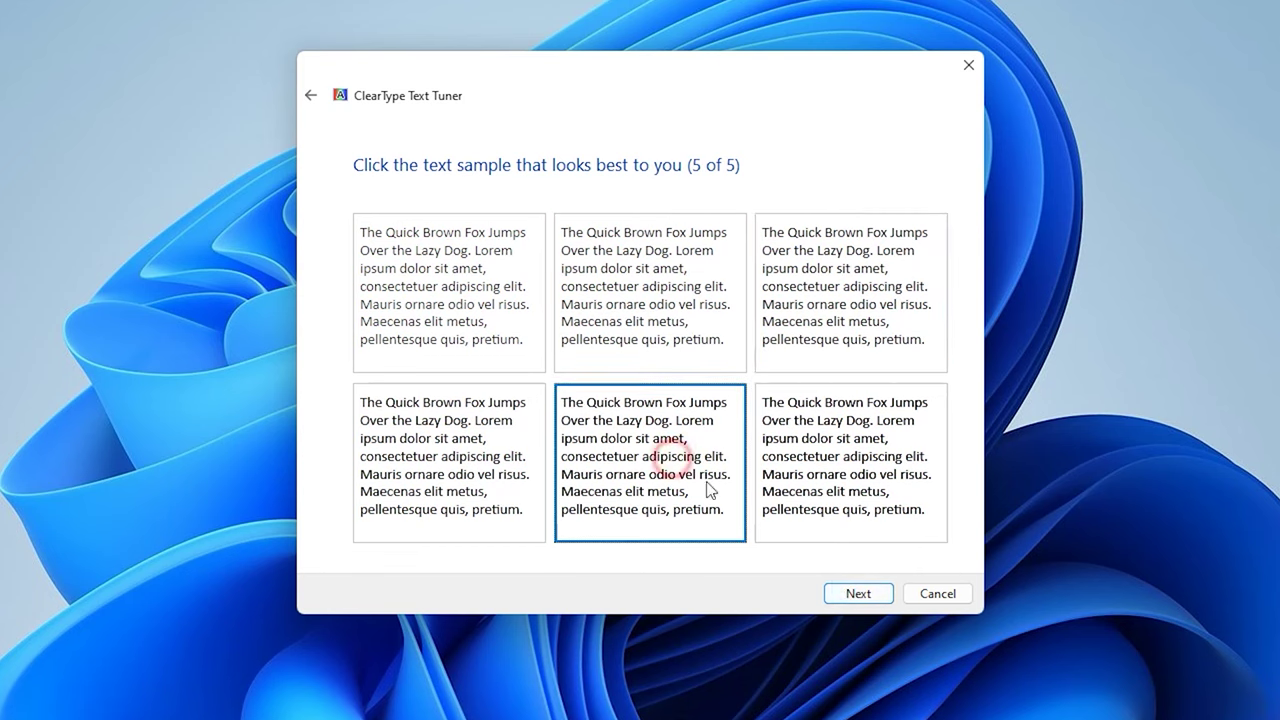
{"action": "left_click", "coordinate": [848, 594]}
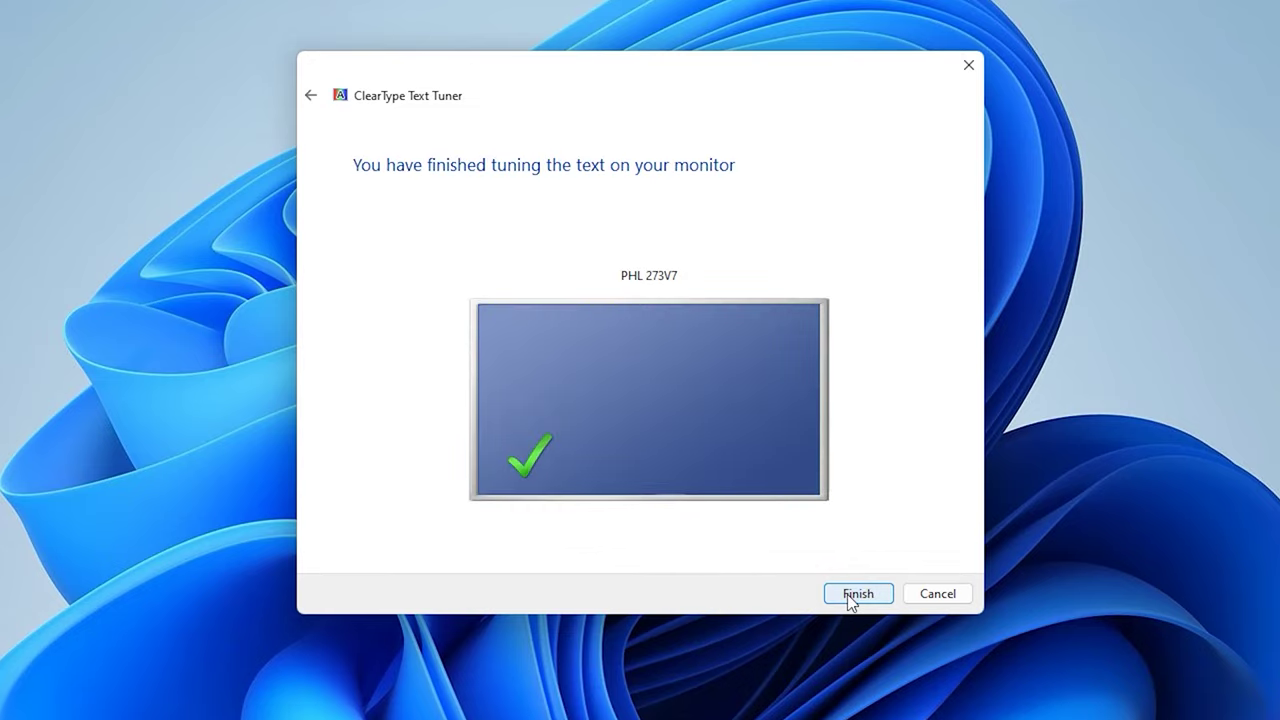
{"action": "left_click", "coordinate": [855, 594]}
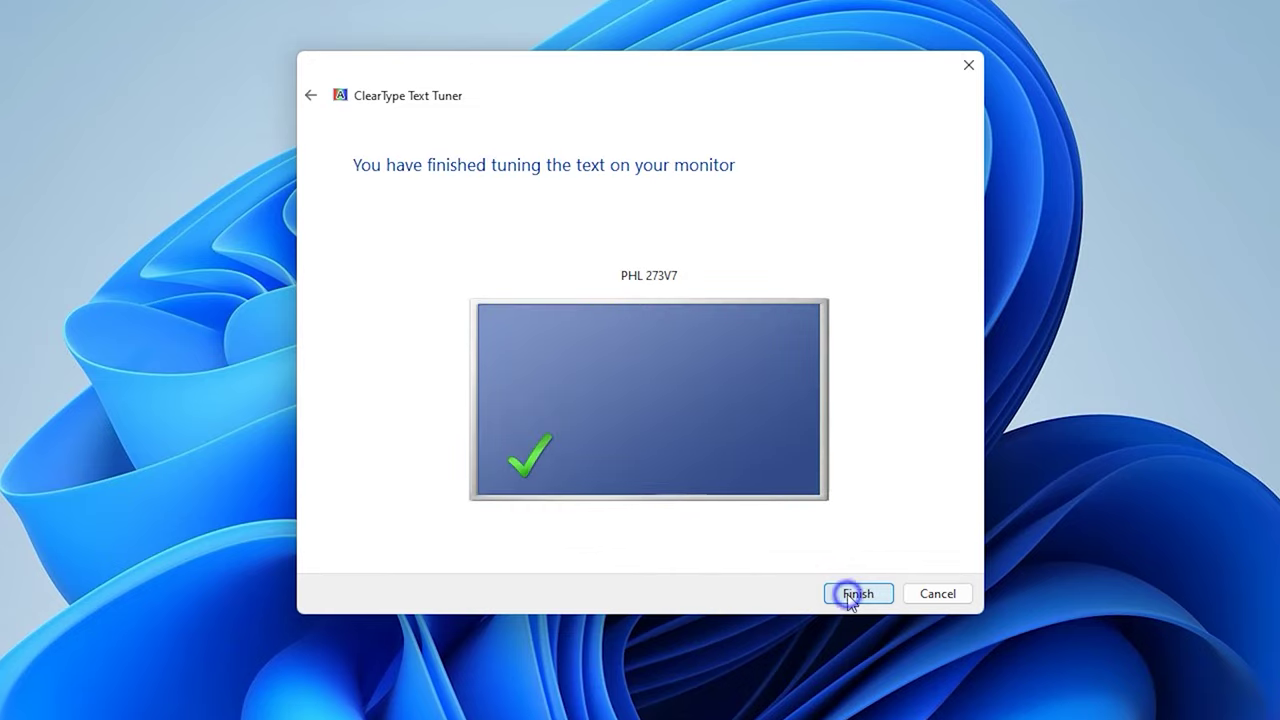